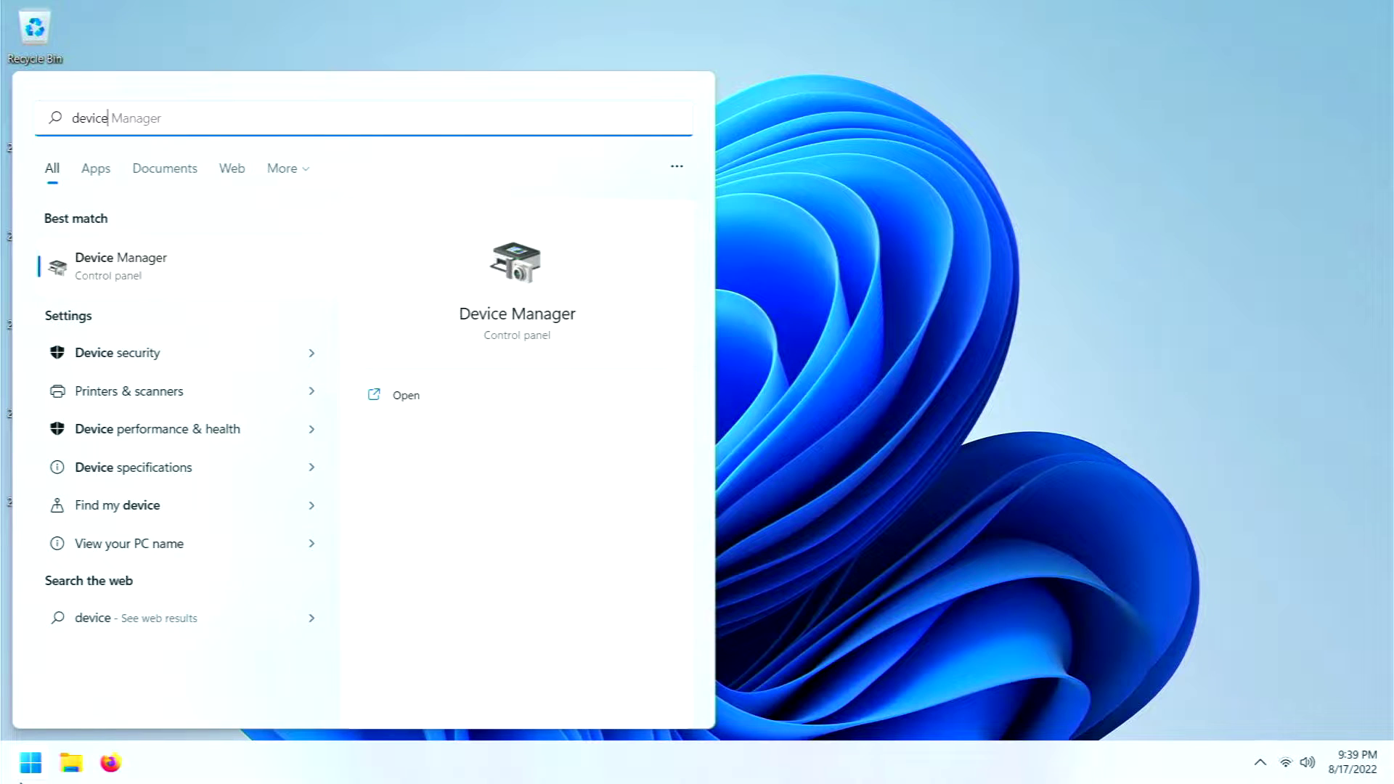
- Open Device Manager and review the driverless devices under Other devices
key(Return)
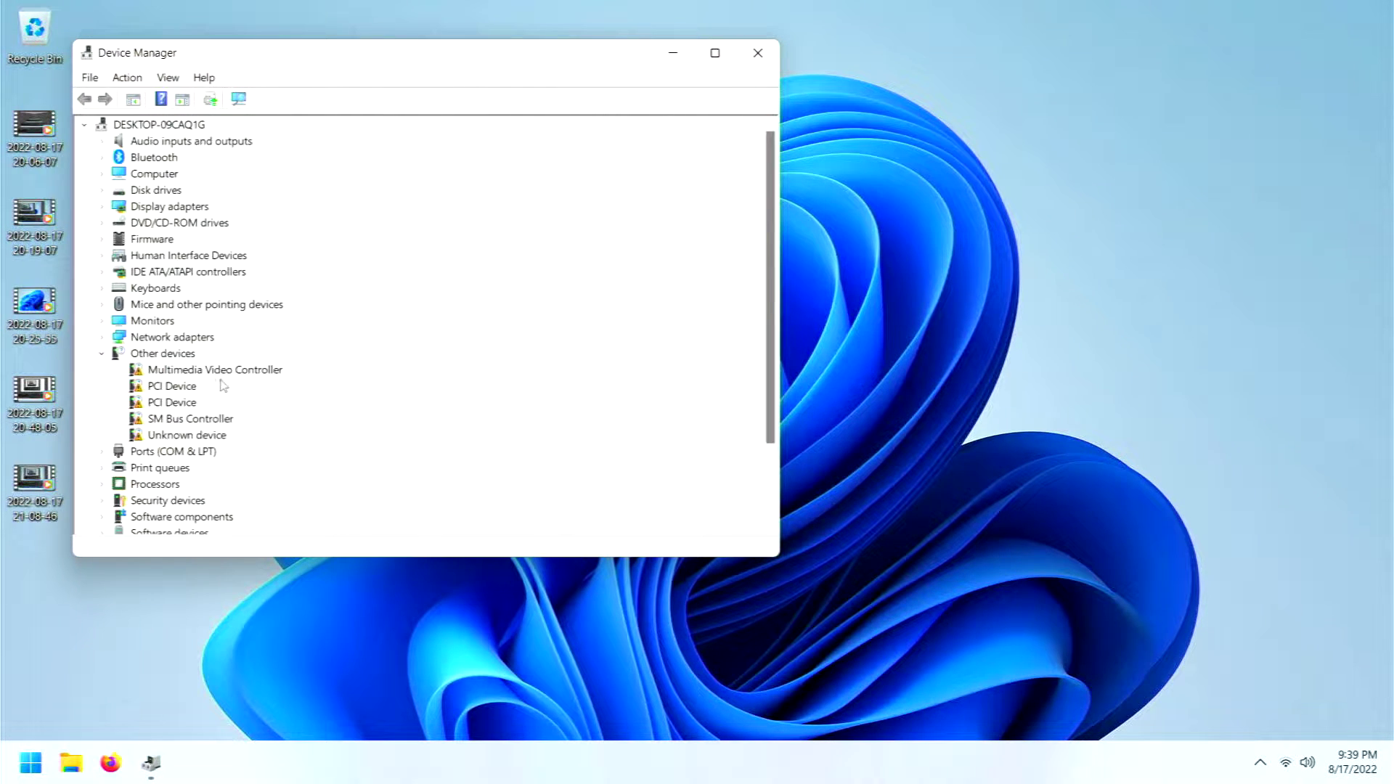
click(194, 352)
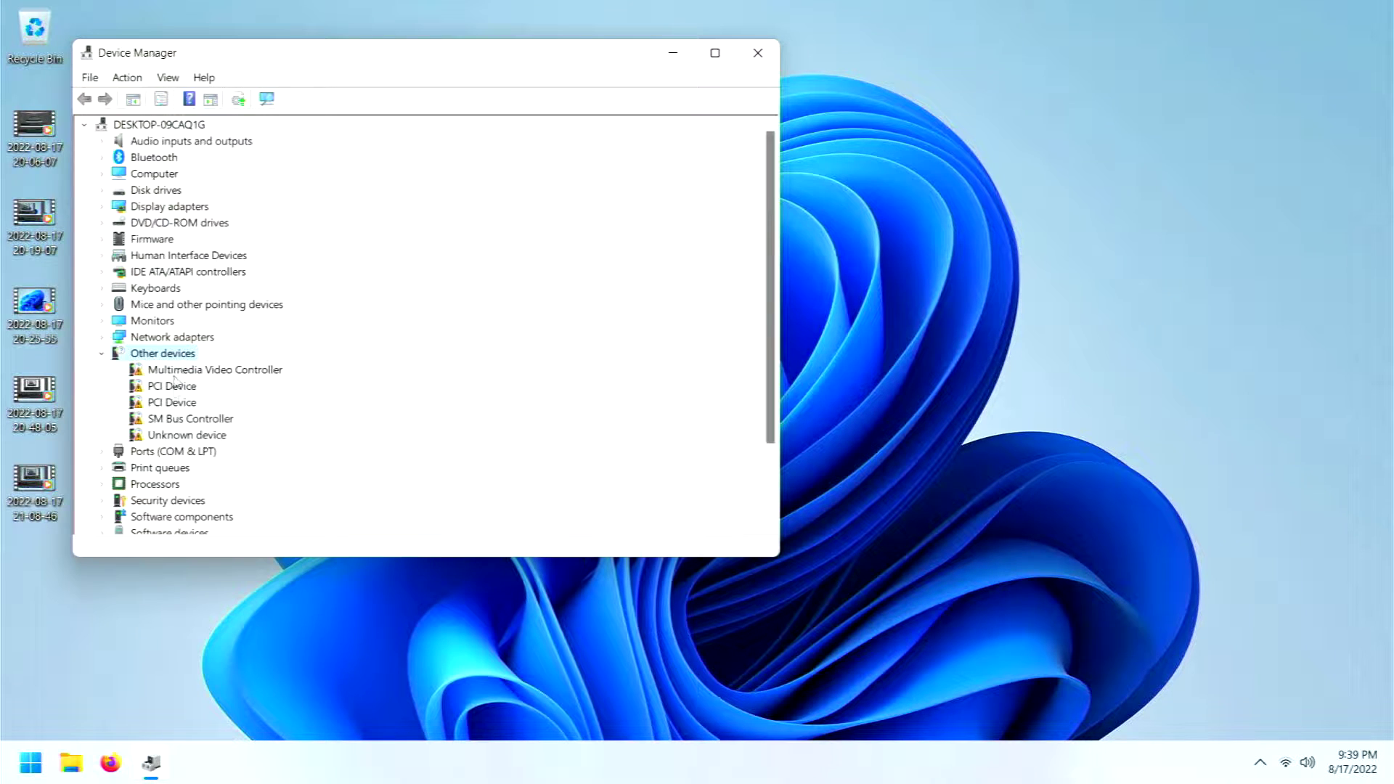
scroll(190, 408, down, 2)
click(757, 52)
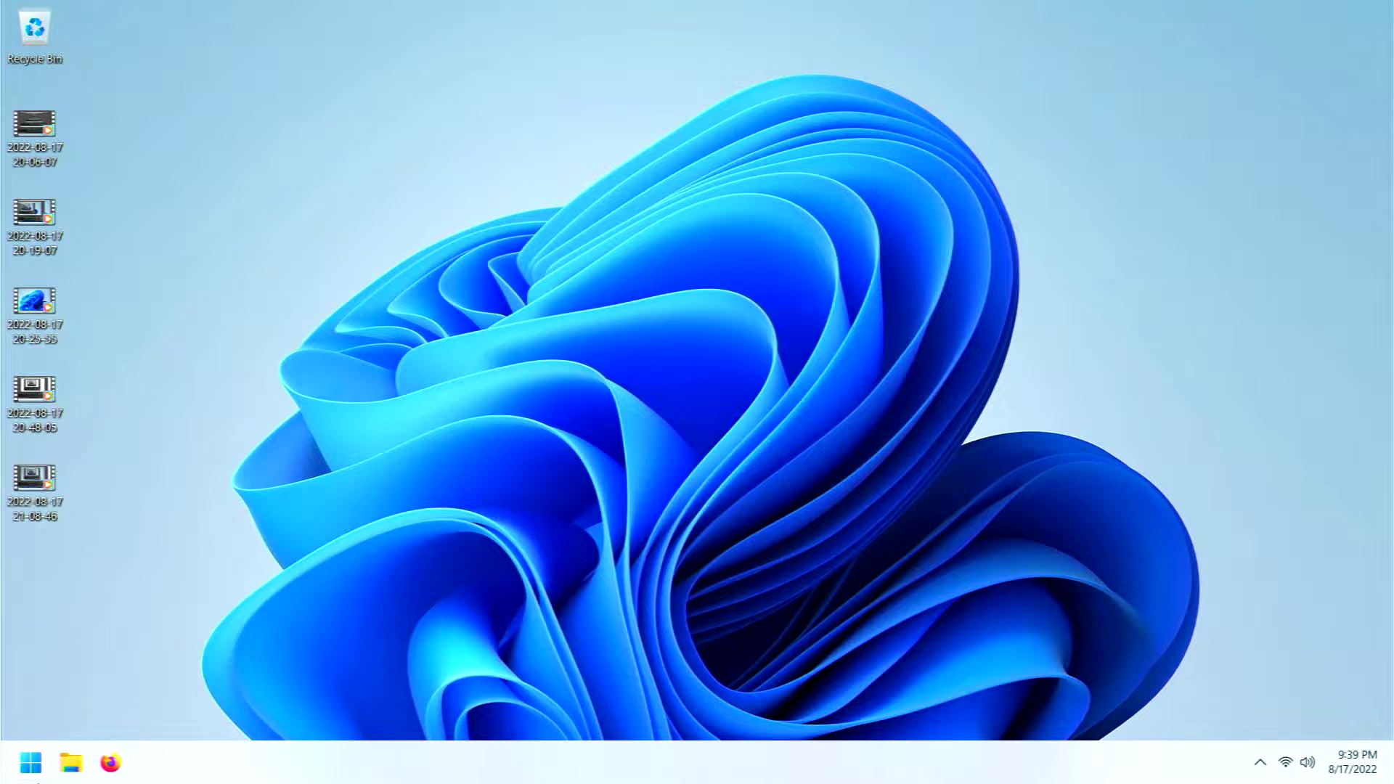
- Search 'windows update' from Start and open the Windows Update settings page
key(super)
text(windows updat)
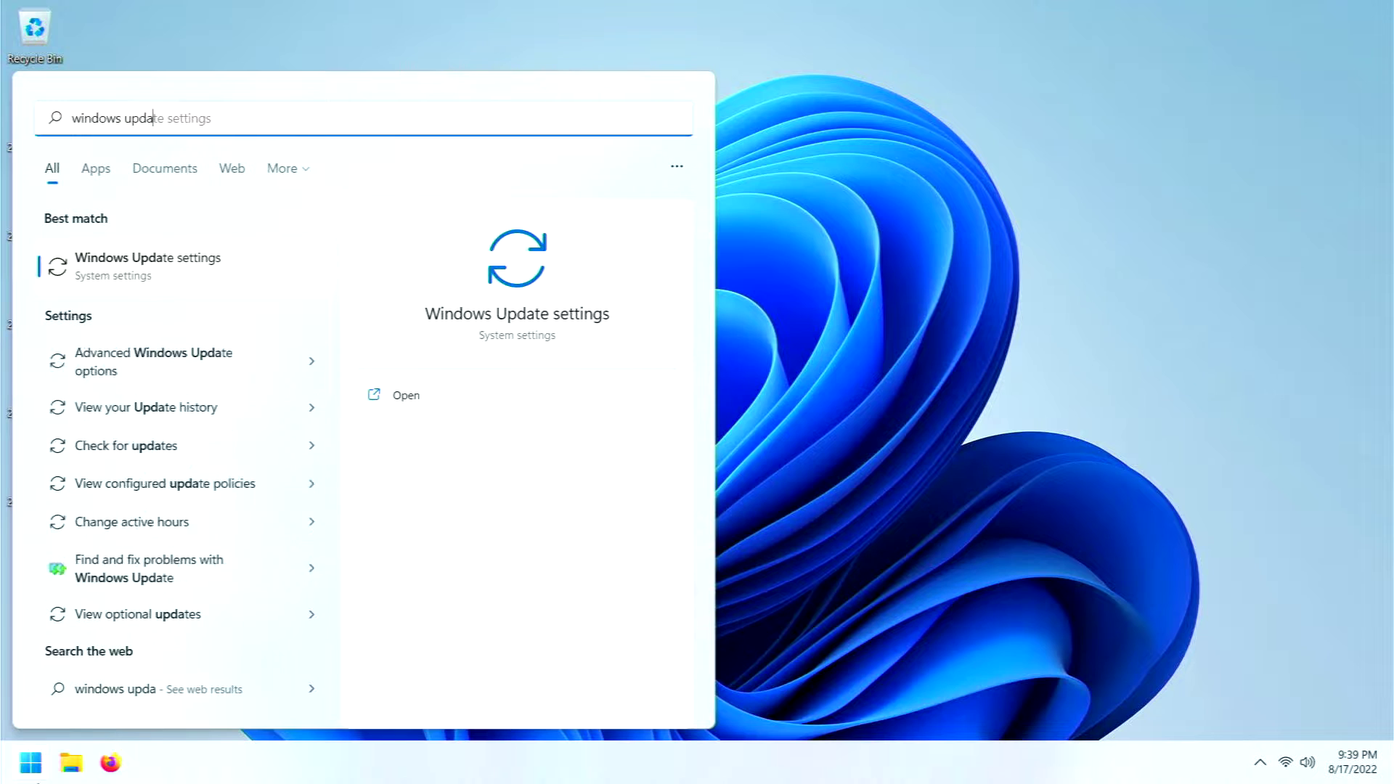
key(Return)
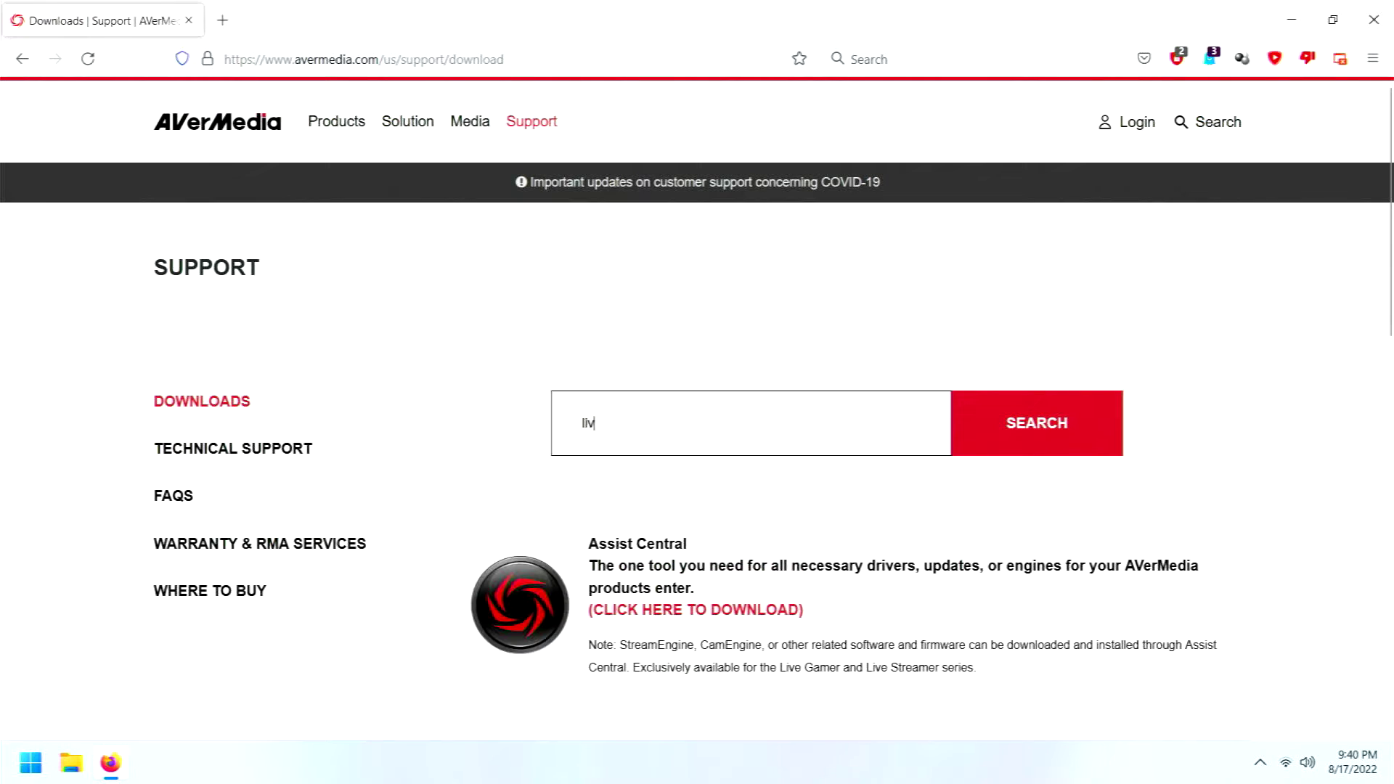
- Search support downloads for 'live gamer 4k' and download the Assist Central installer
key(BackSpace)
key(BackSpace)
text(k)
key(Return)
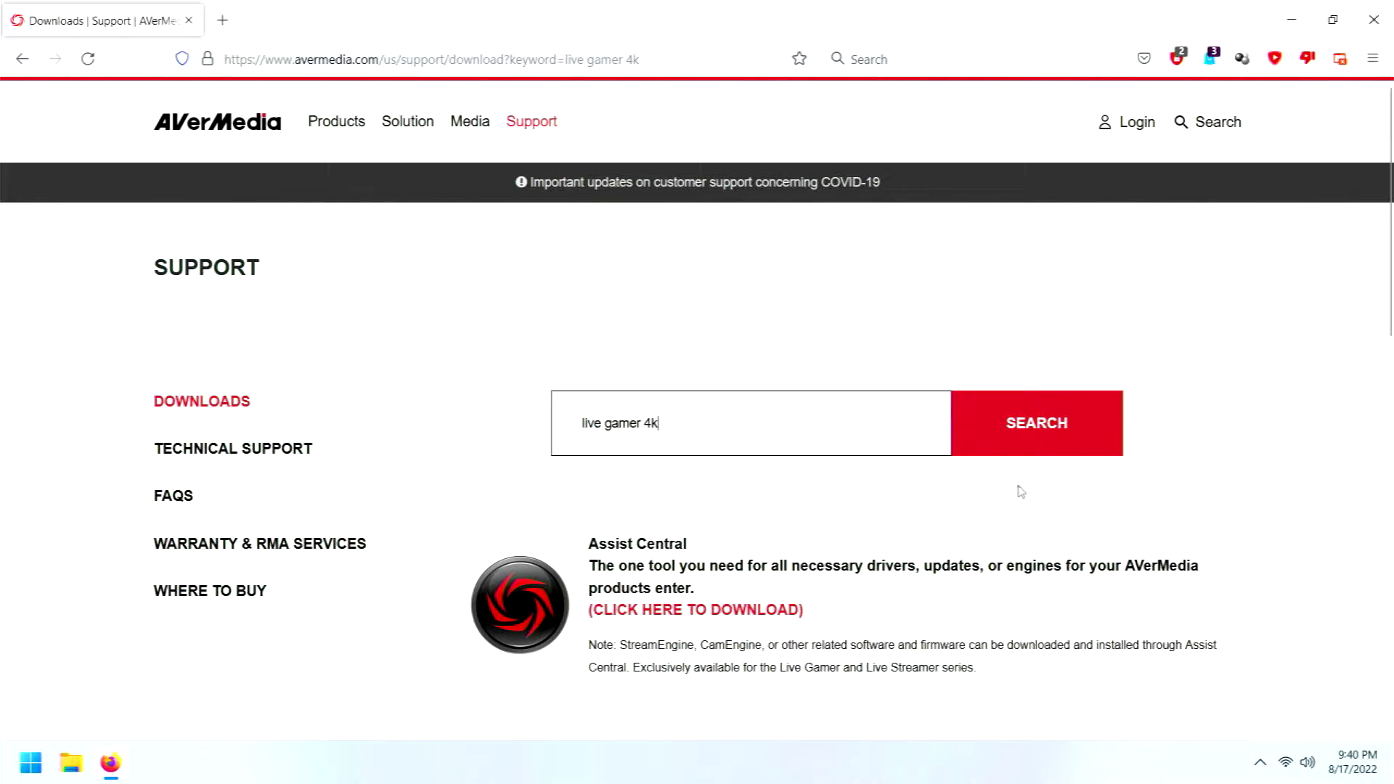
click(1020, 448)
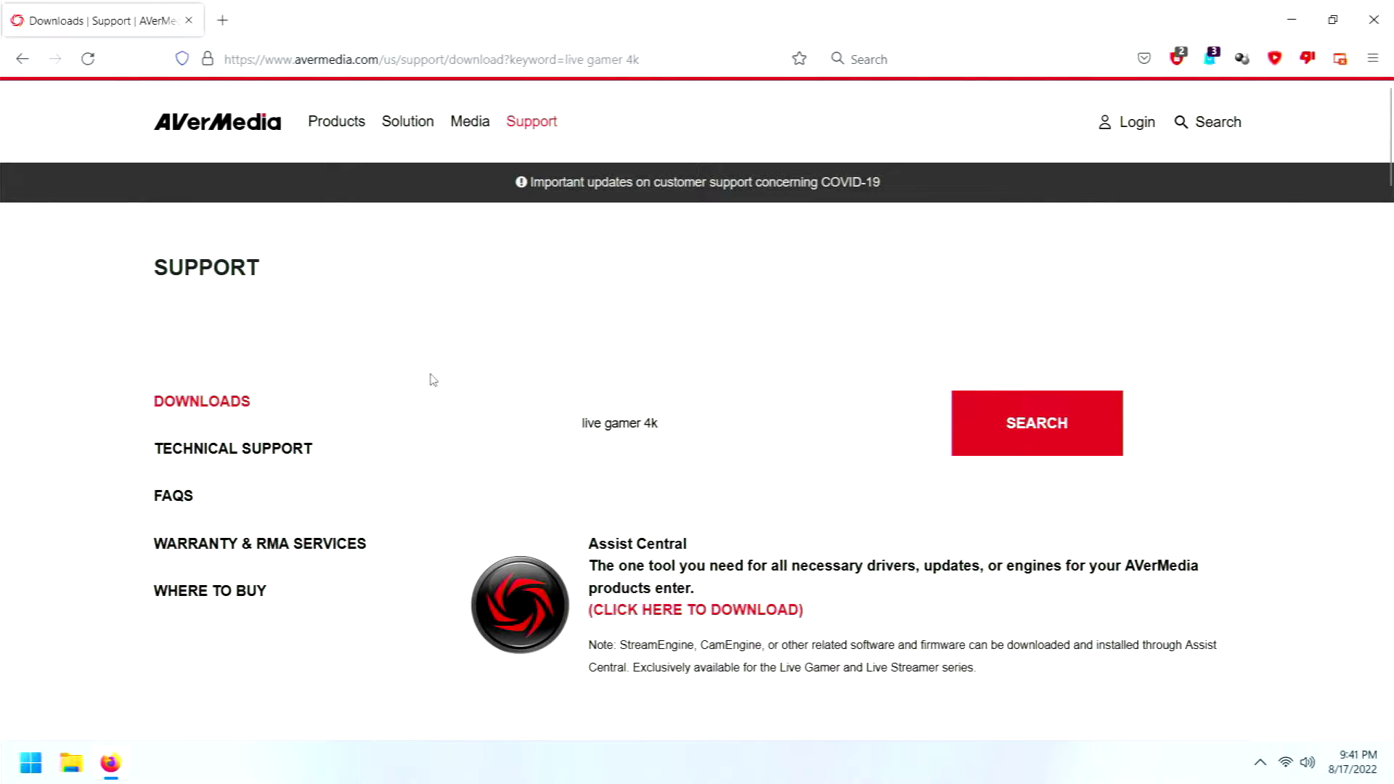
click(736, 613)
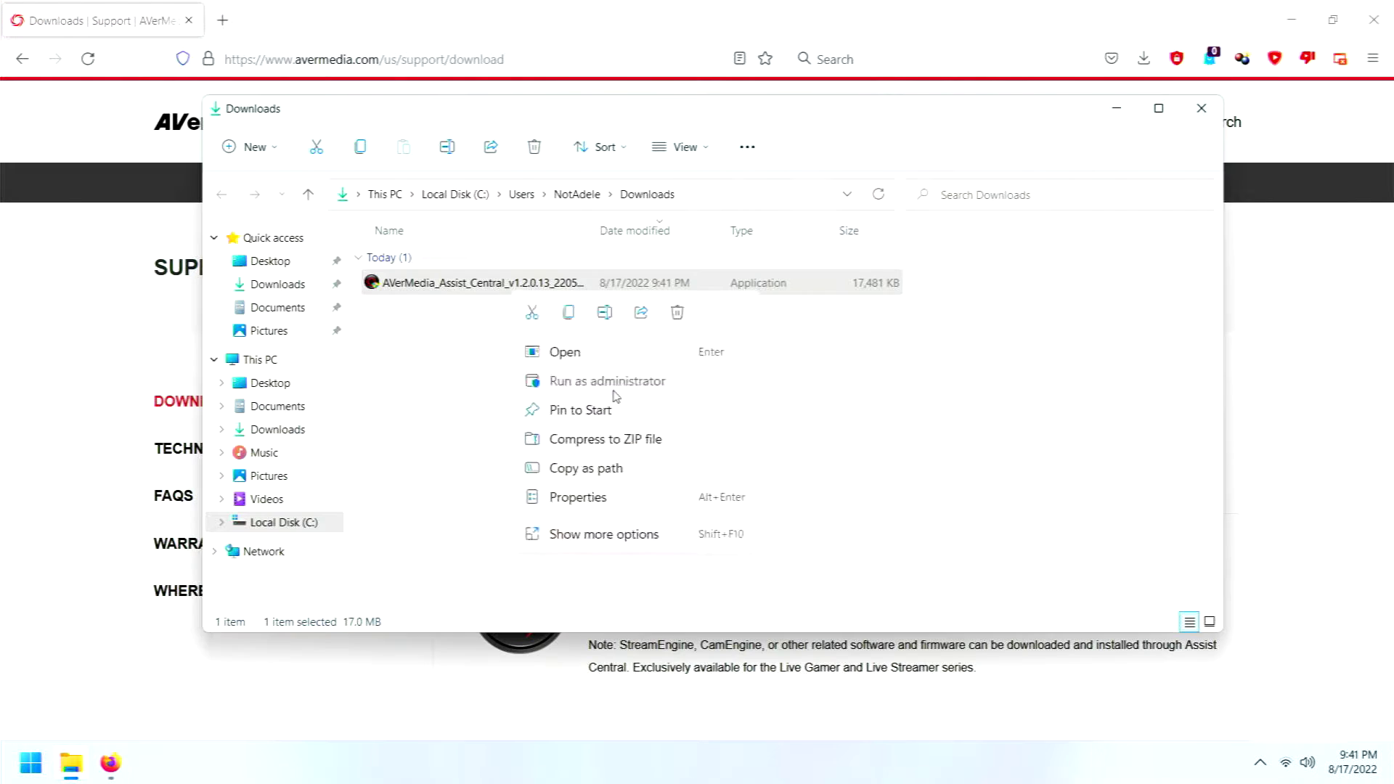
- Run the Assist Central installer as administrator and complete the full installation to C:\Program Files (x86)\AVerMedia
click(614, 392)
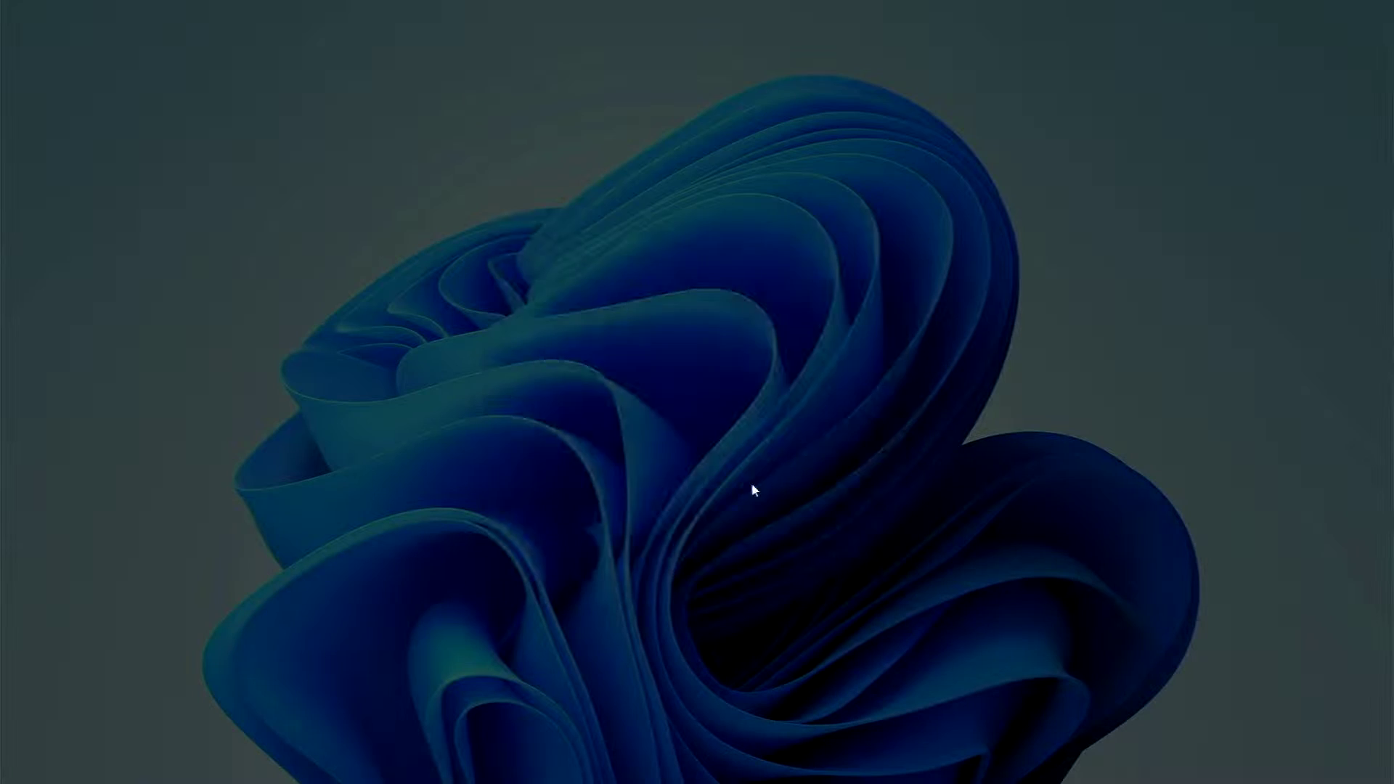
click(665, 525)
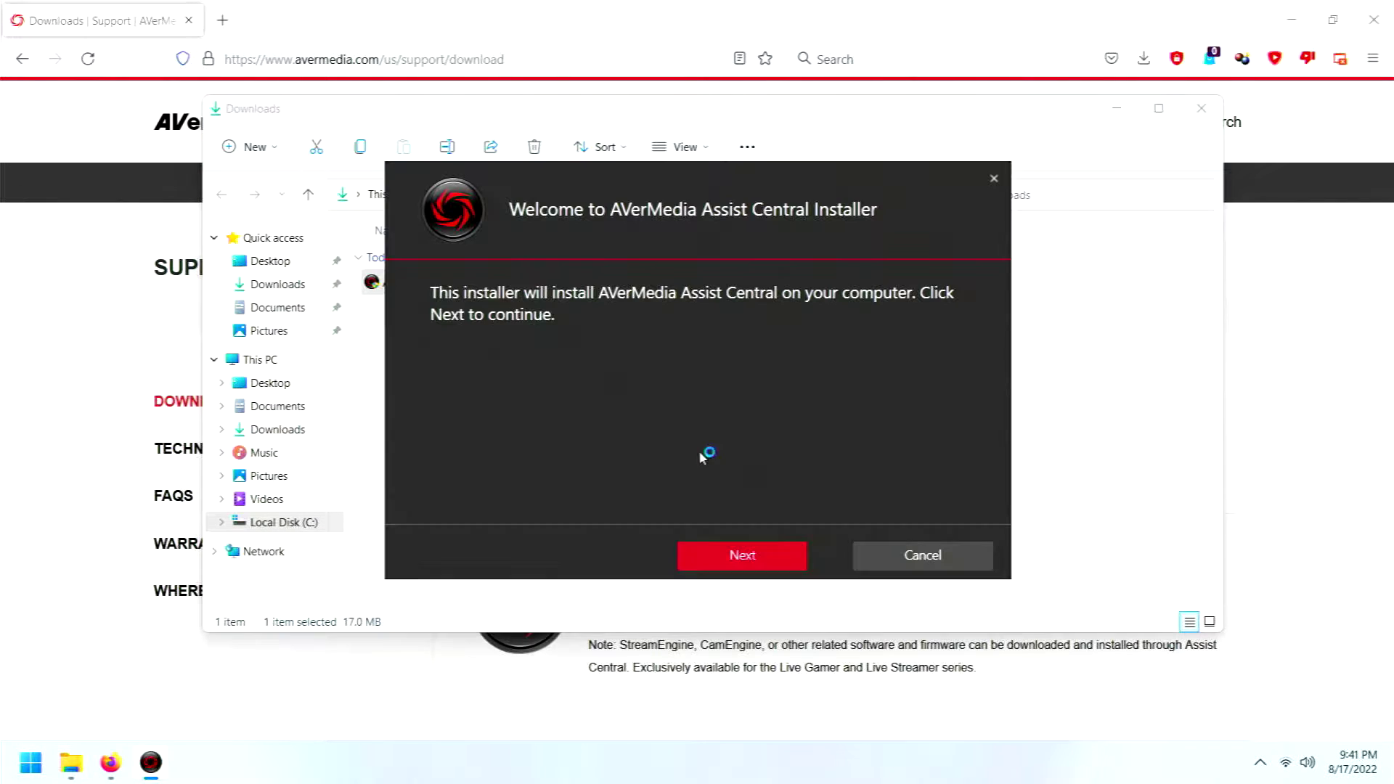
click(779, 567)
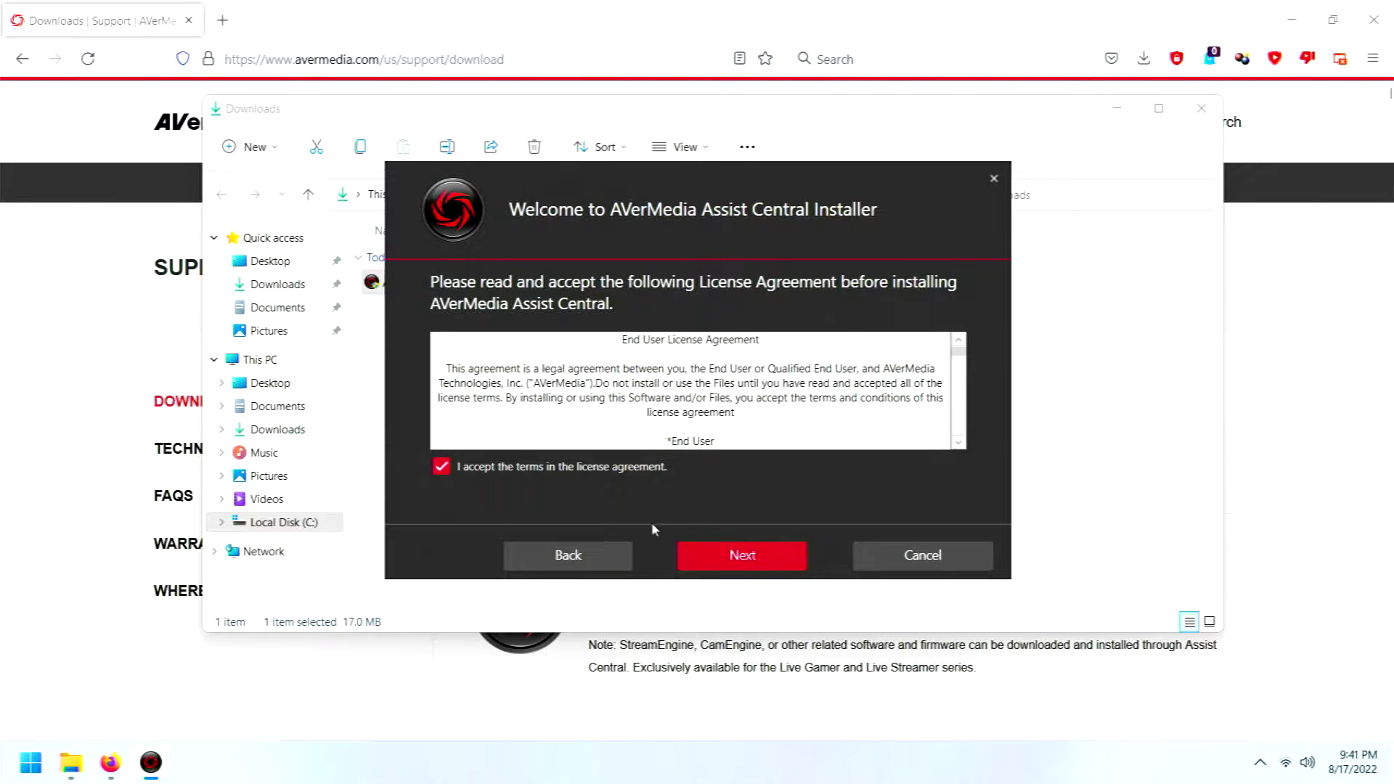
click(701, 555)
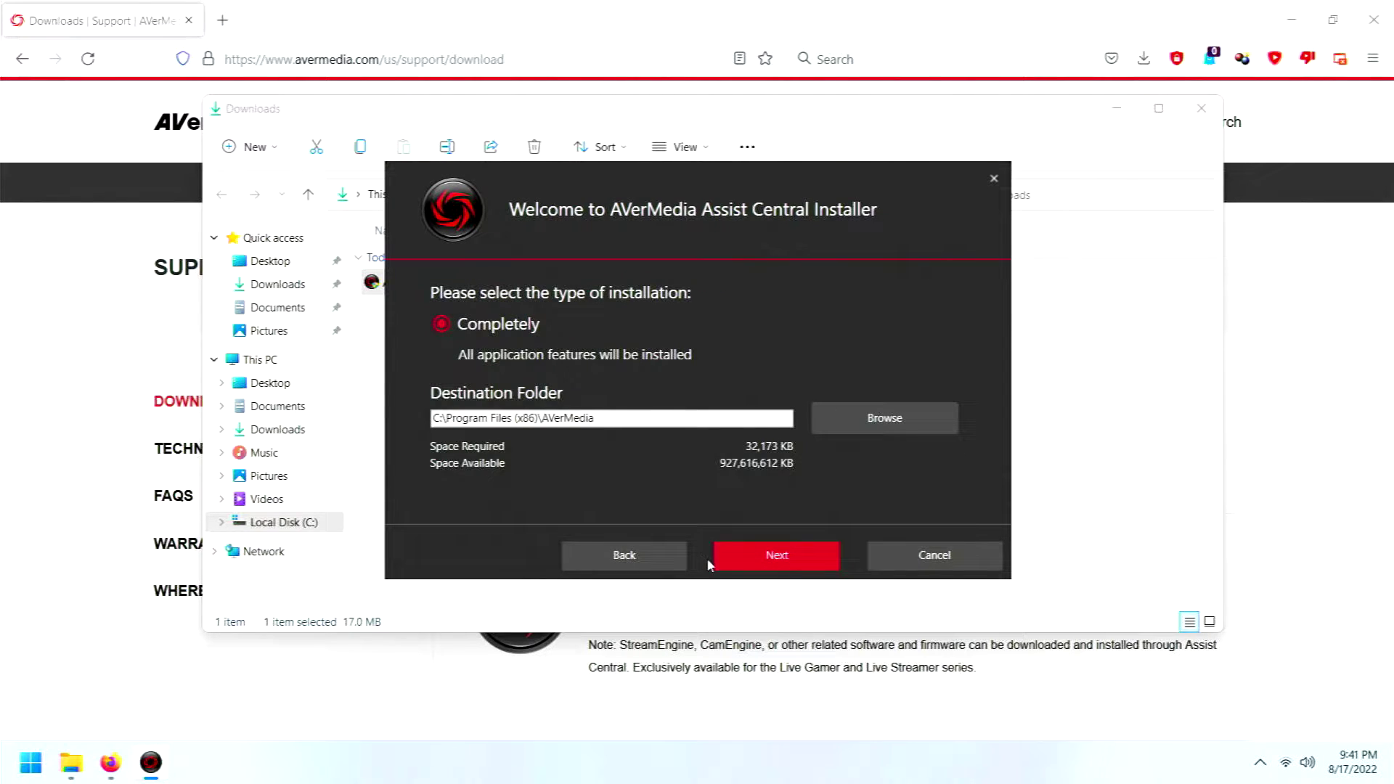
click(735, 555)
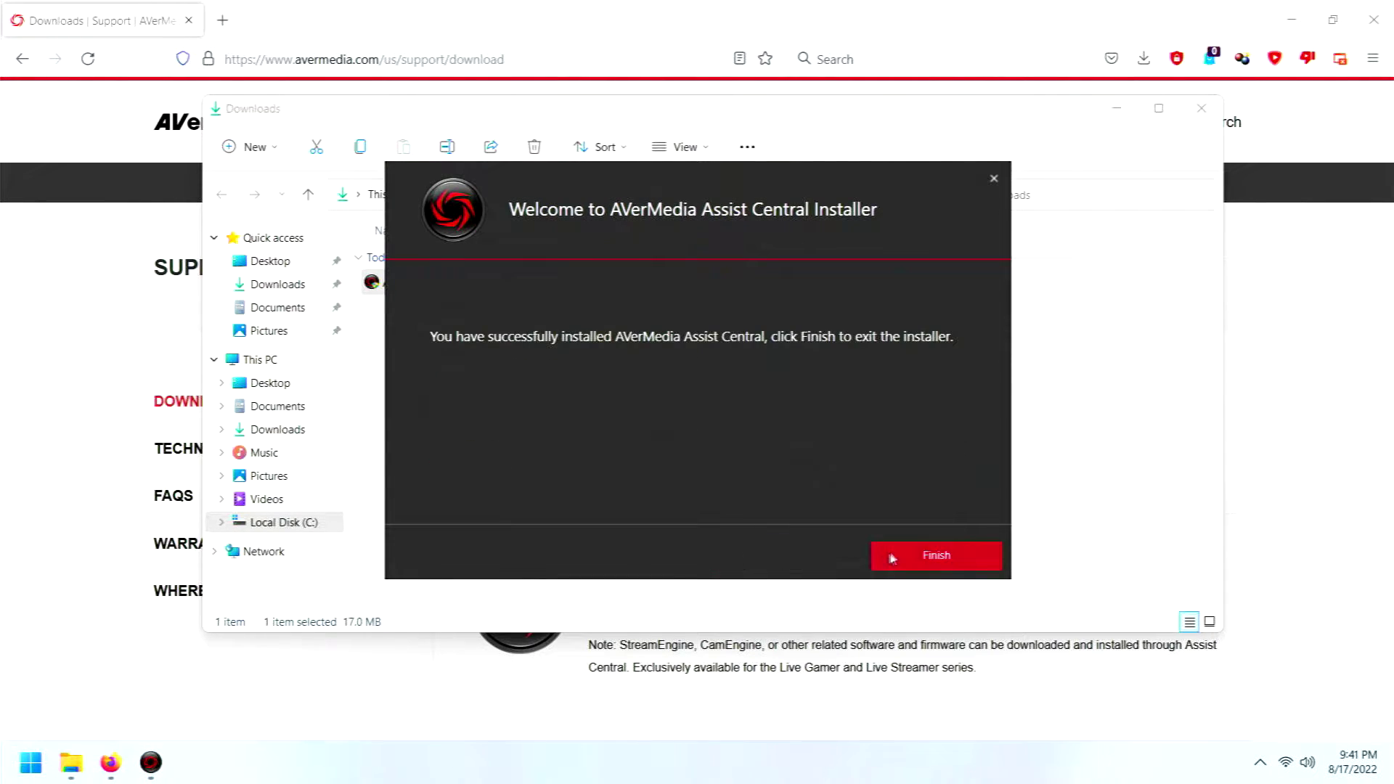
click(892, 556)
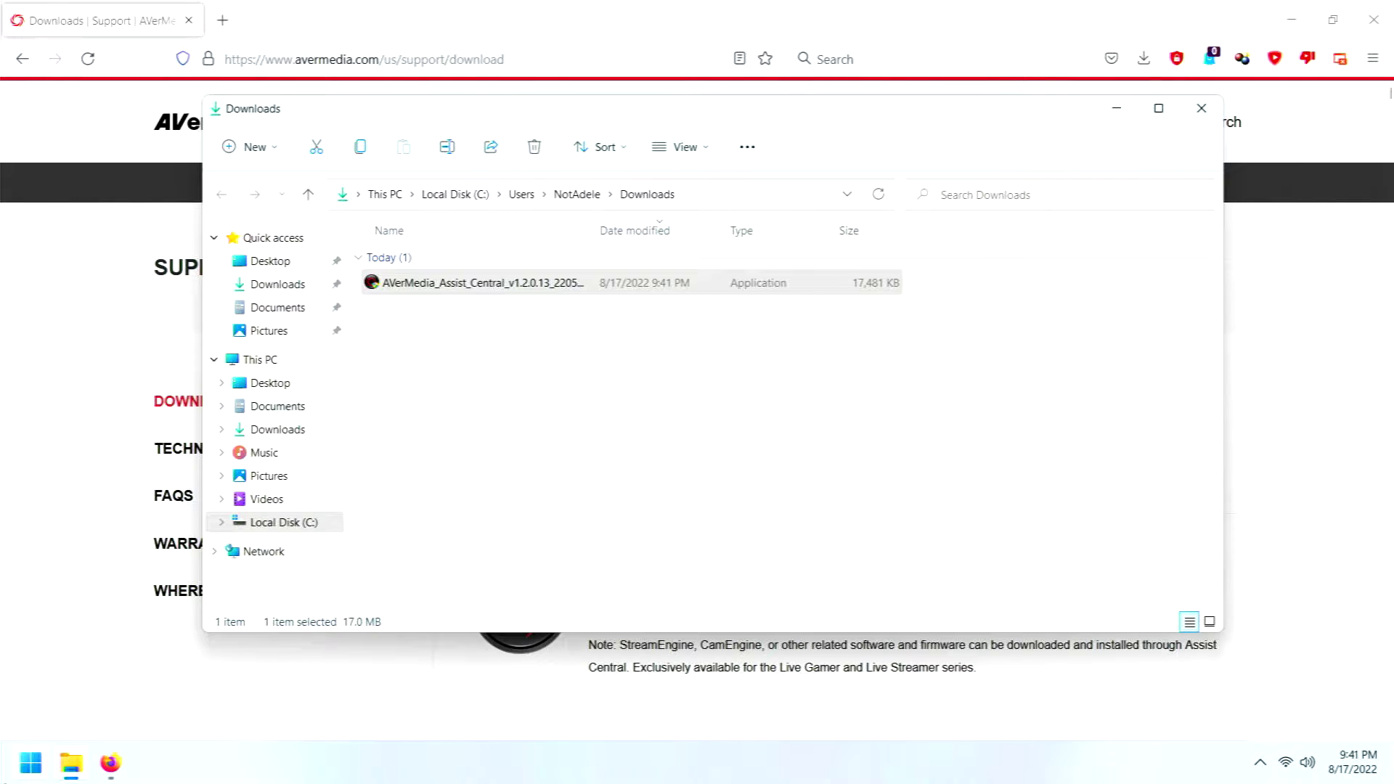
click(32, 776)
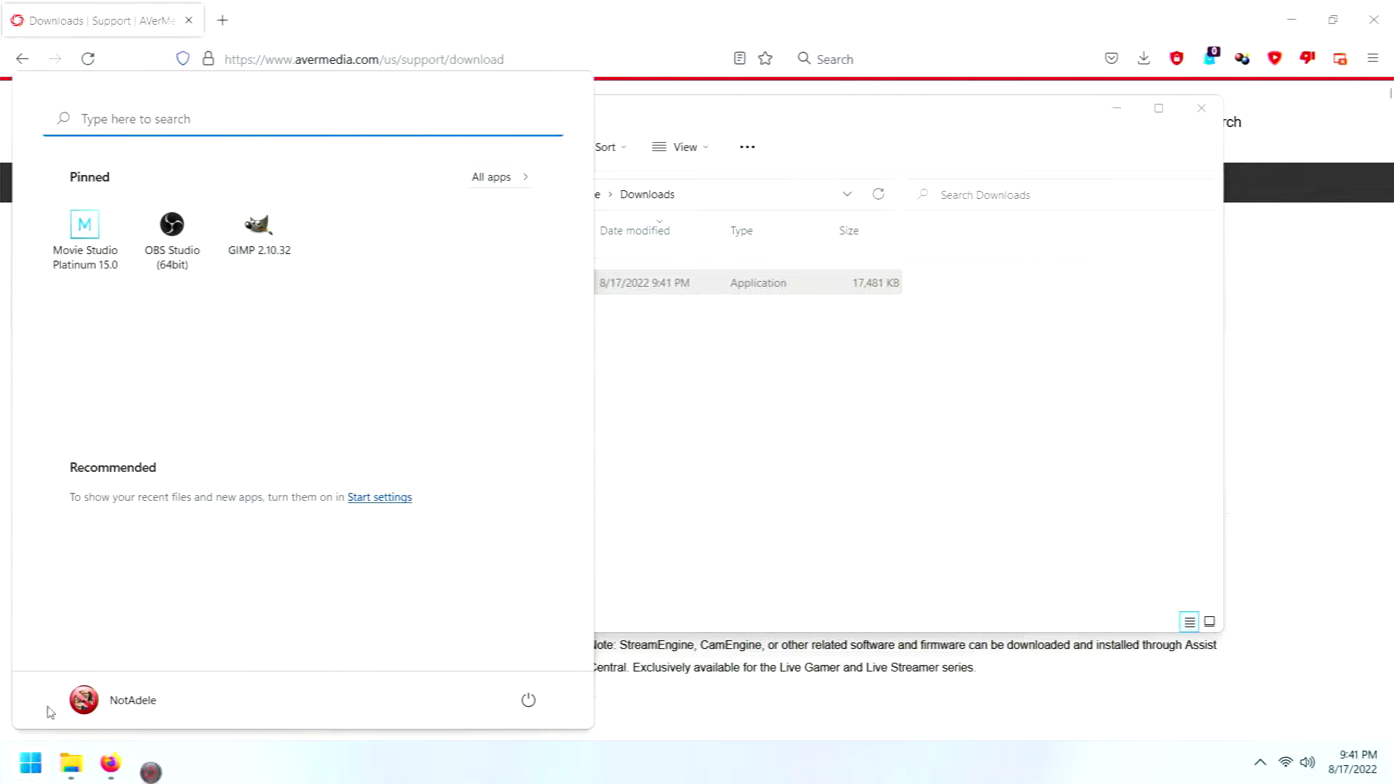
- Launch Assist Central from All apps and view its Settings page showing version 1.2.0.13
click(498, 177)
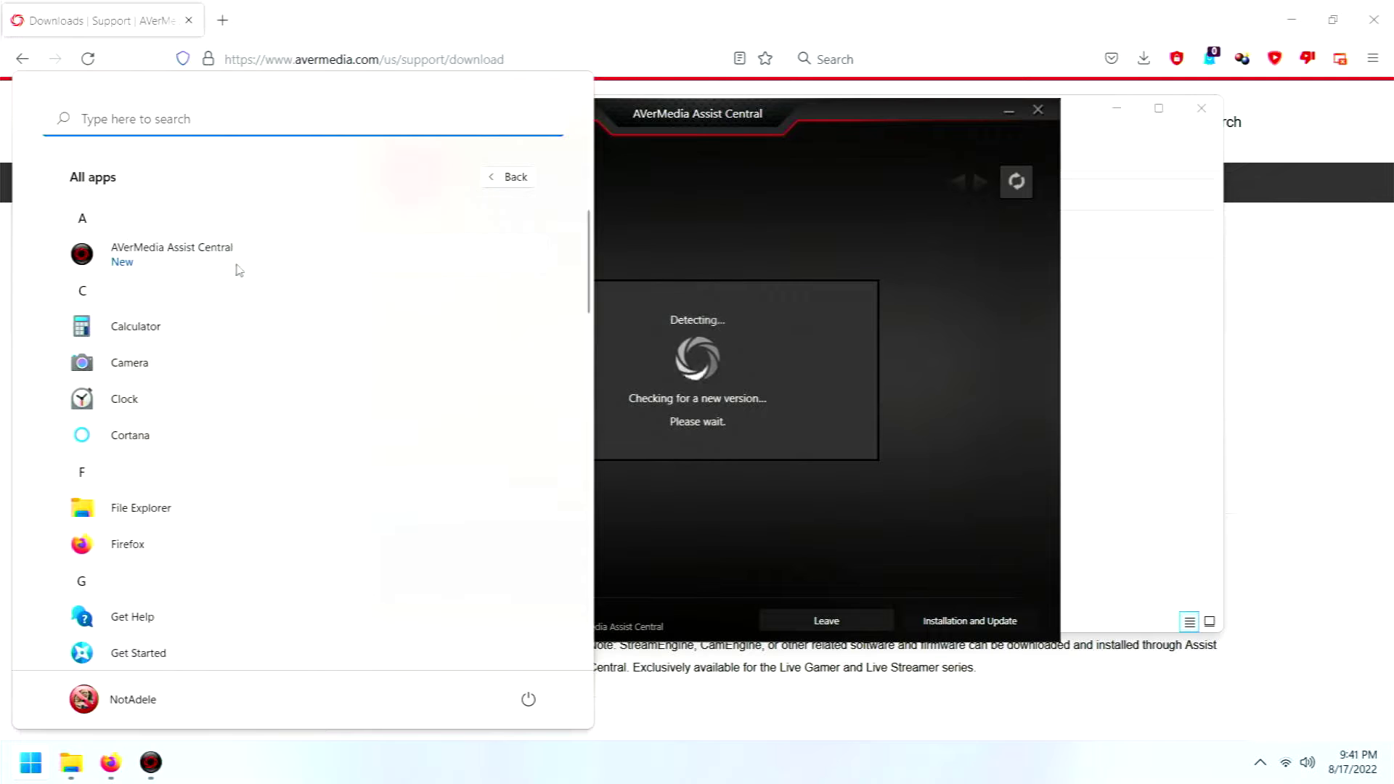
click(788, 123)
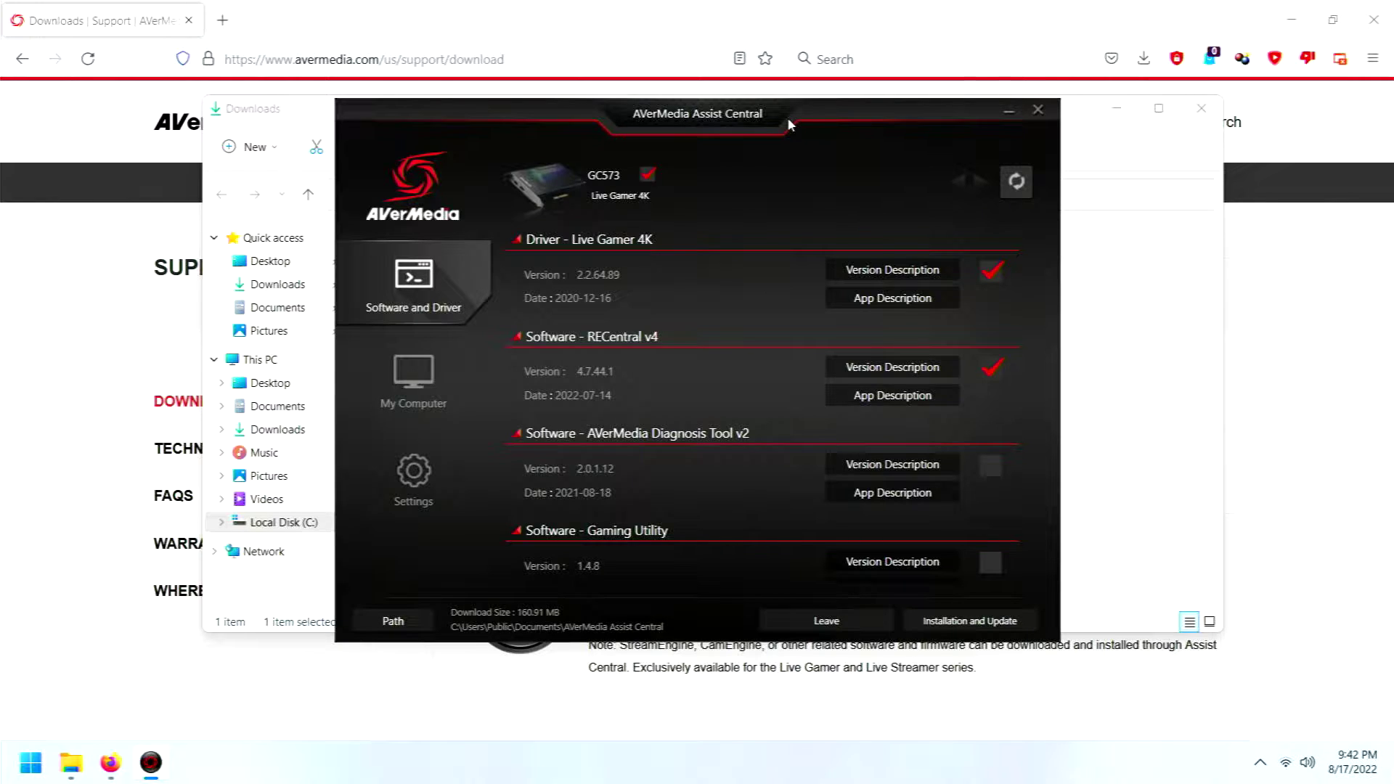
click(413, 476)
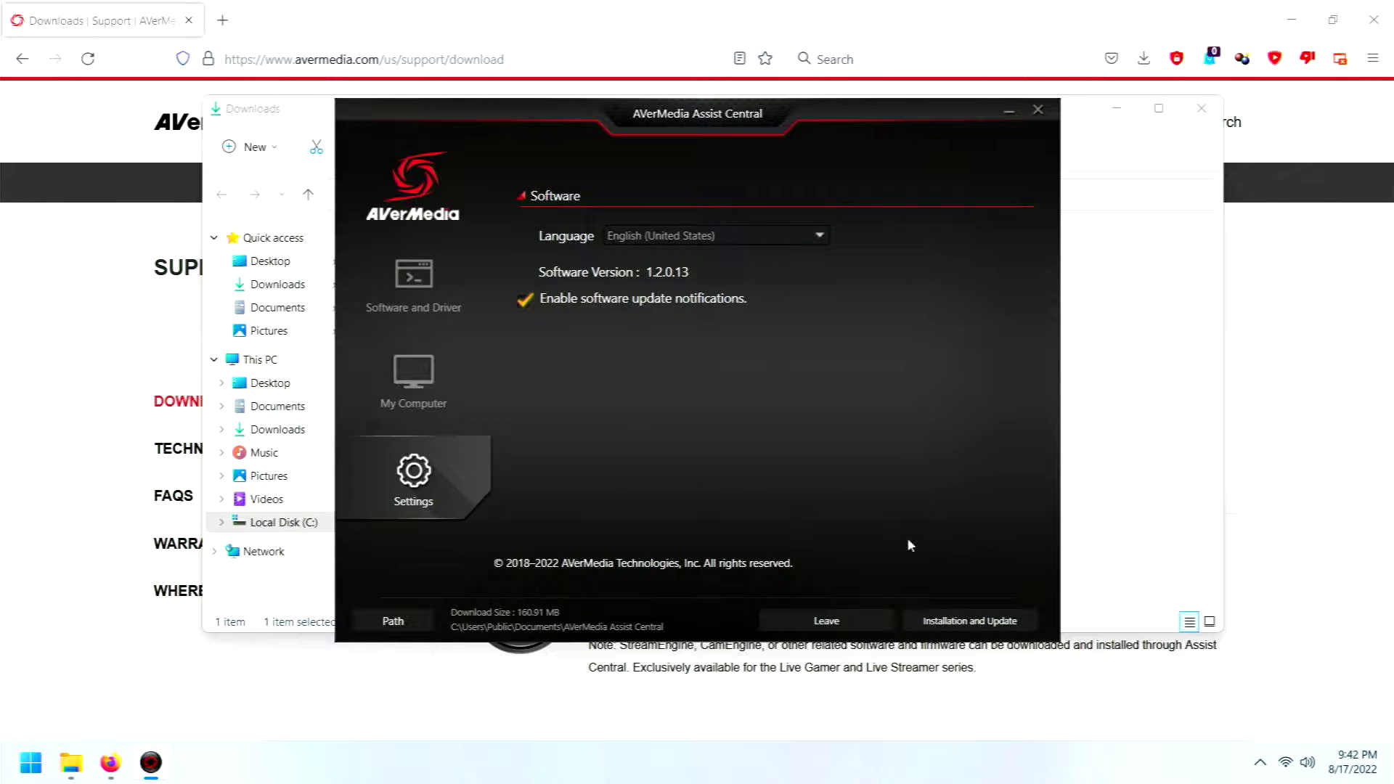
- Install the checked driver and RECentral software, then run the GC573 firmware update to 2020.10.15
click(962, 629)
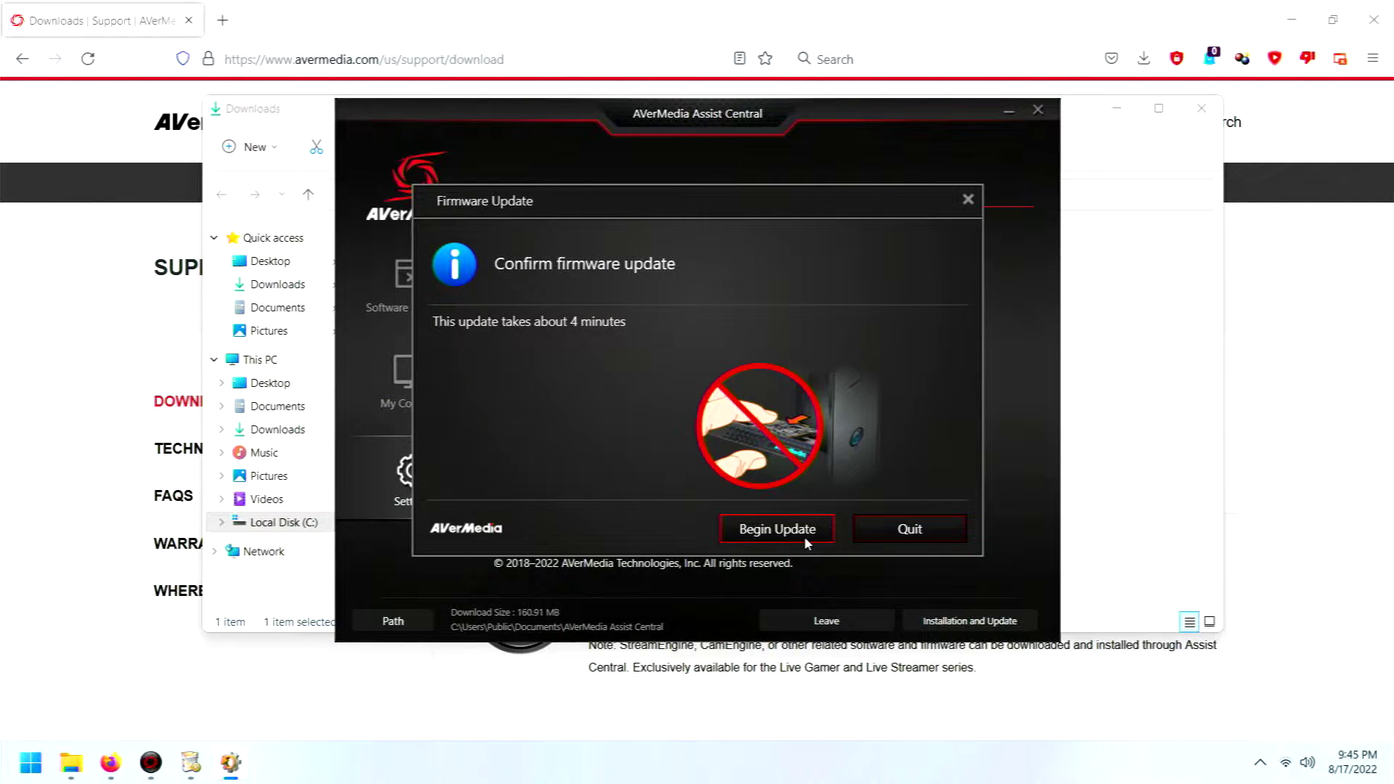
click(803, 534)
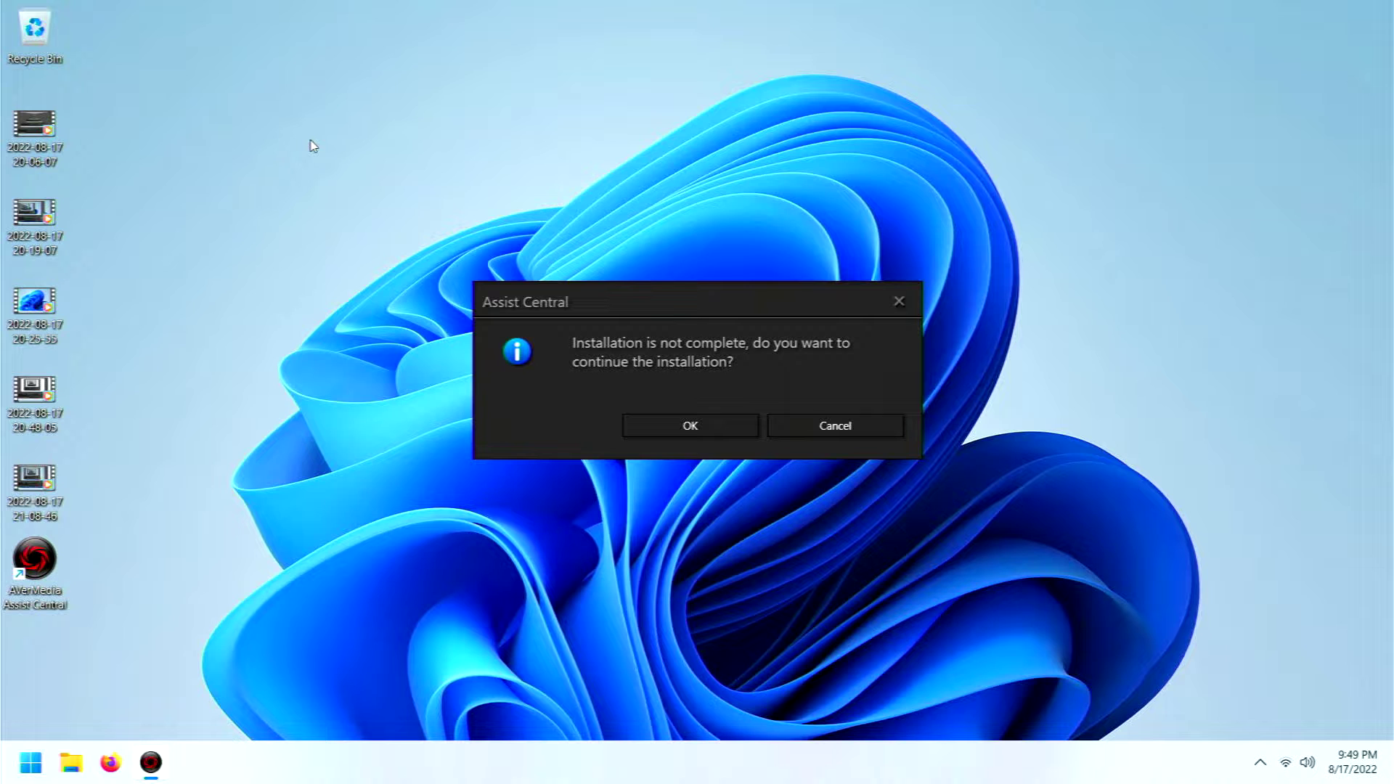
- Resume the pending installation, approve the UAC prompt, and dismiss the already-open warning
click(657, 425)
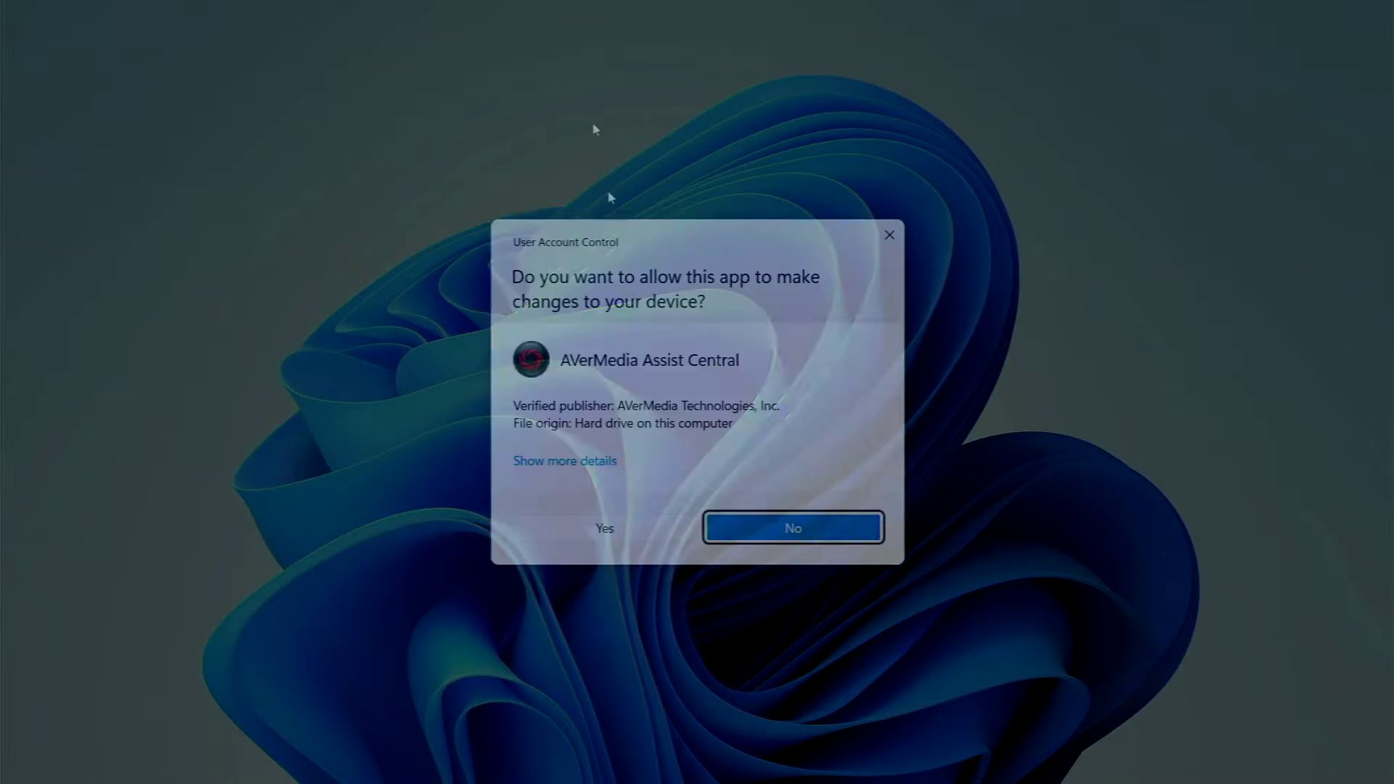
click(656, 530)
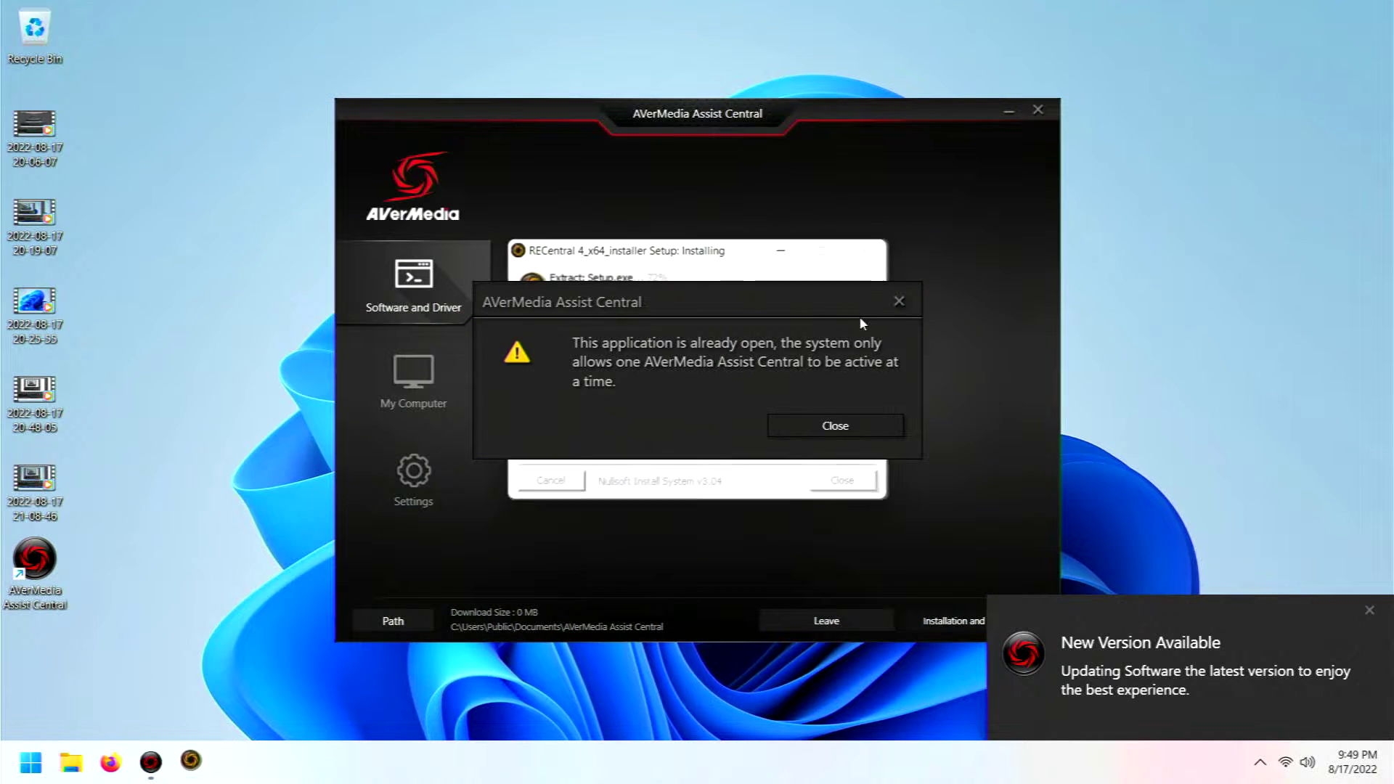
click(836, 423)
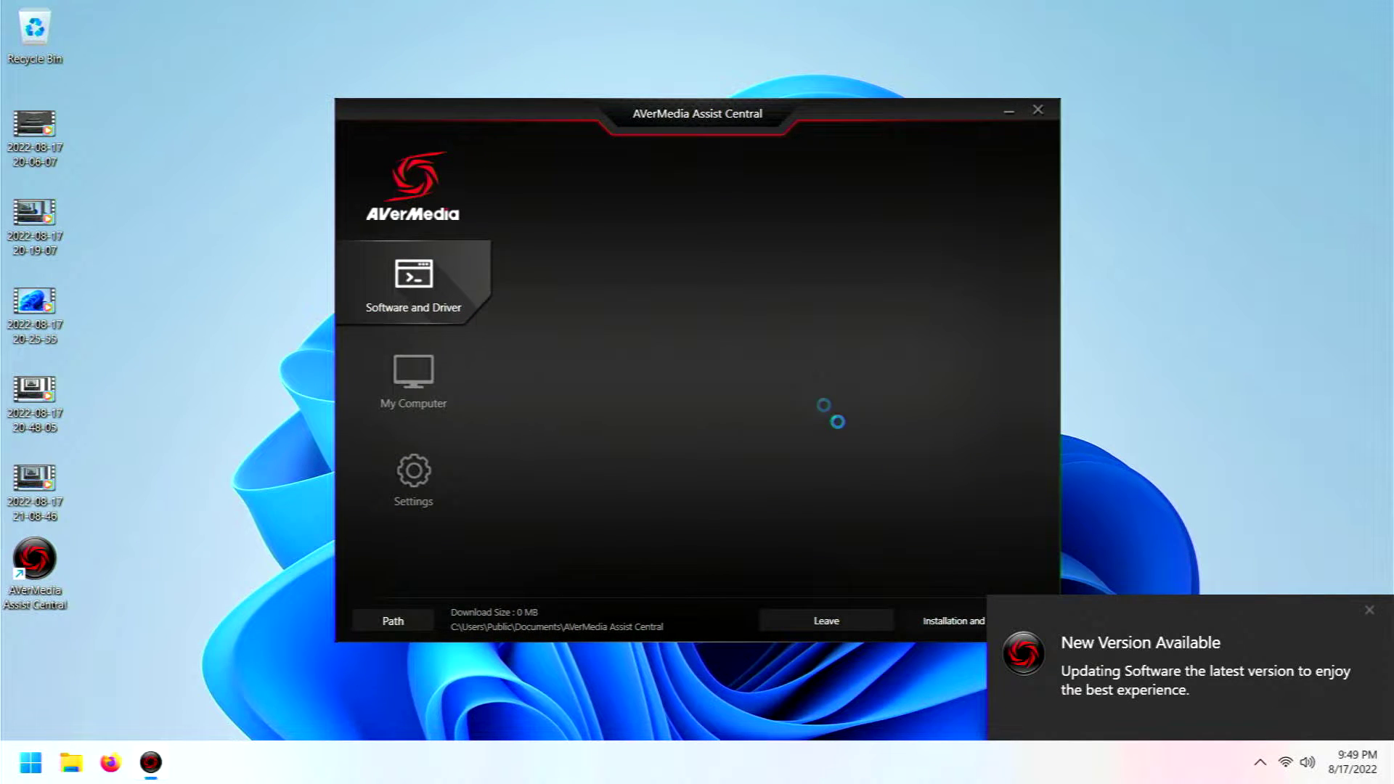
- Install RECentral 4 to the default folder, opting out of anonymous usage data sharing
click(1369, 612)
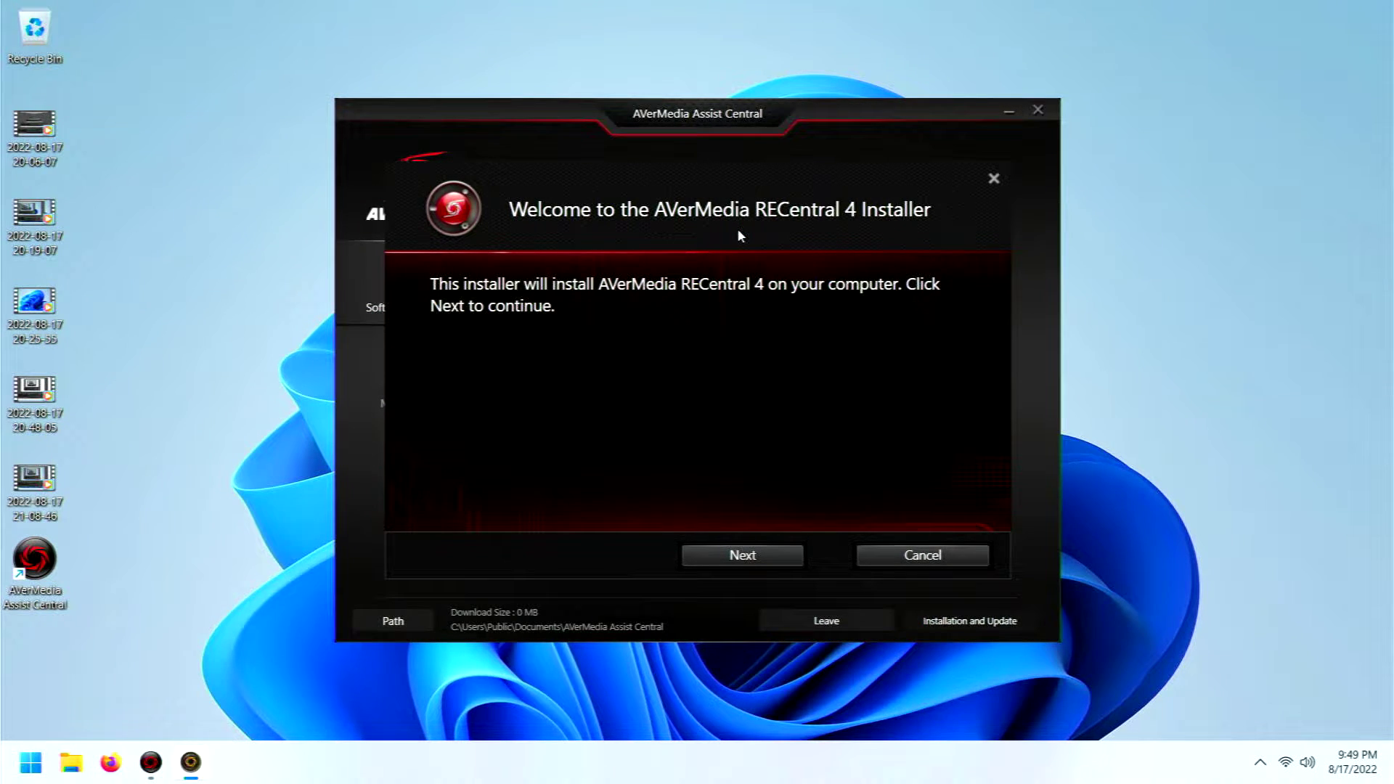
click(770, 554)
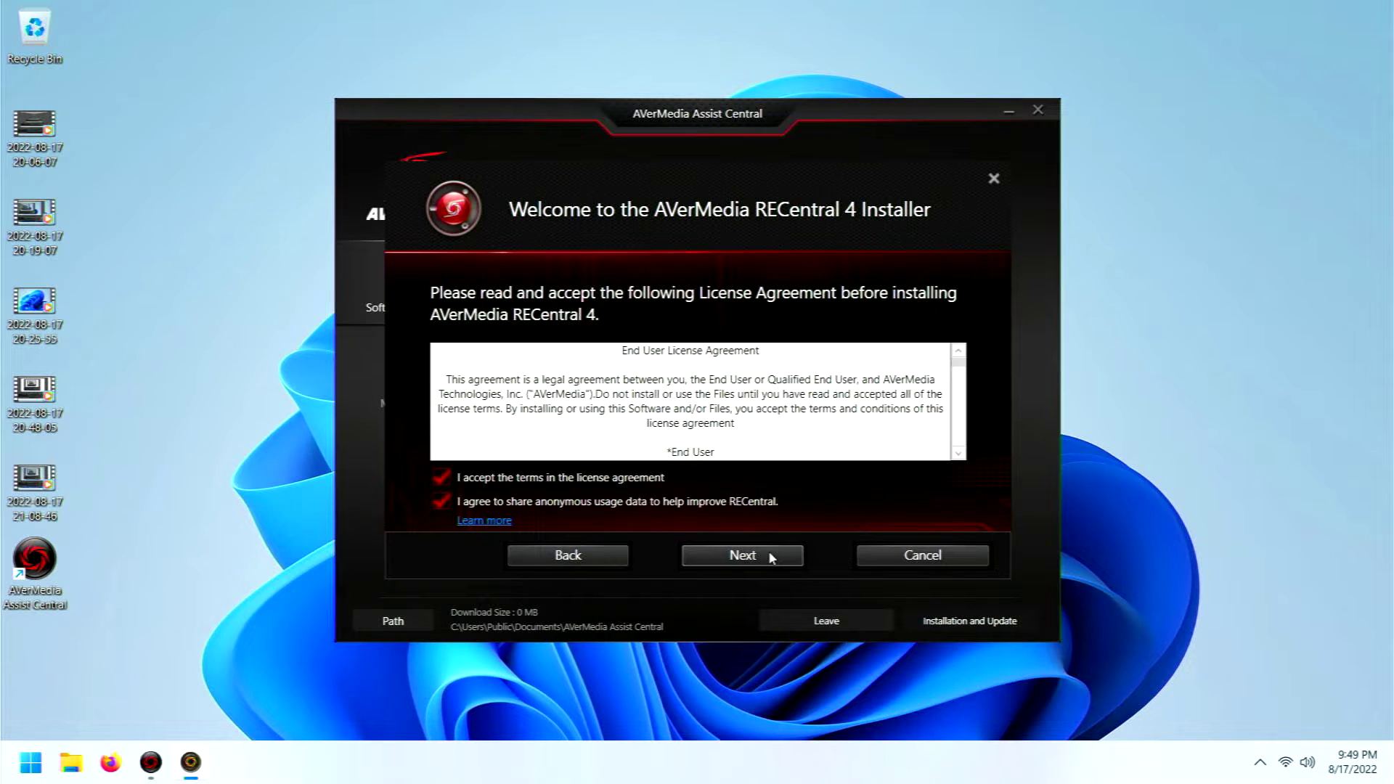
click(540, 501)
click(752, 561)
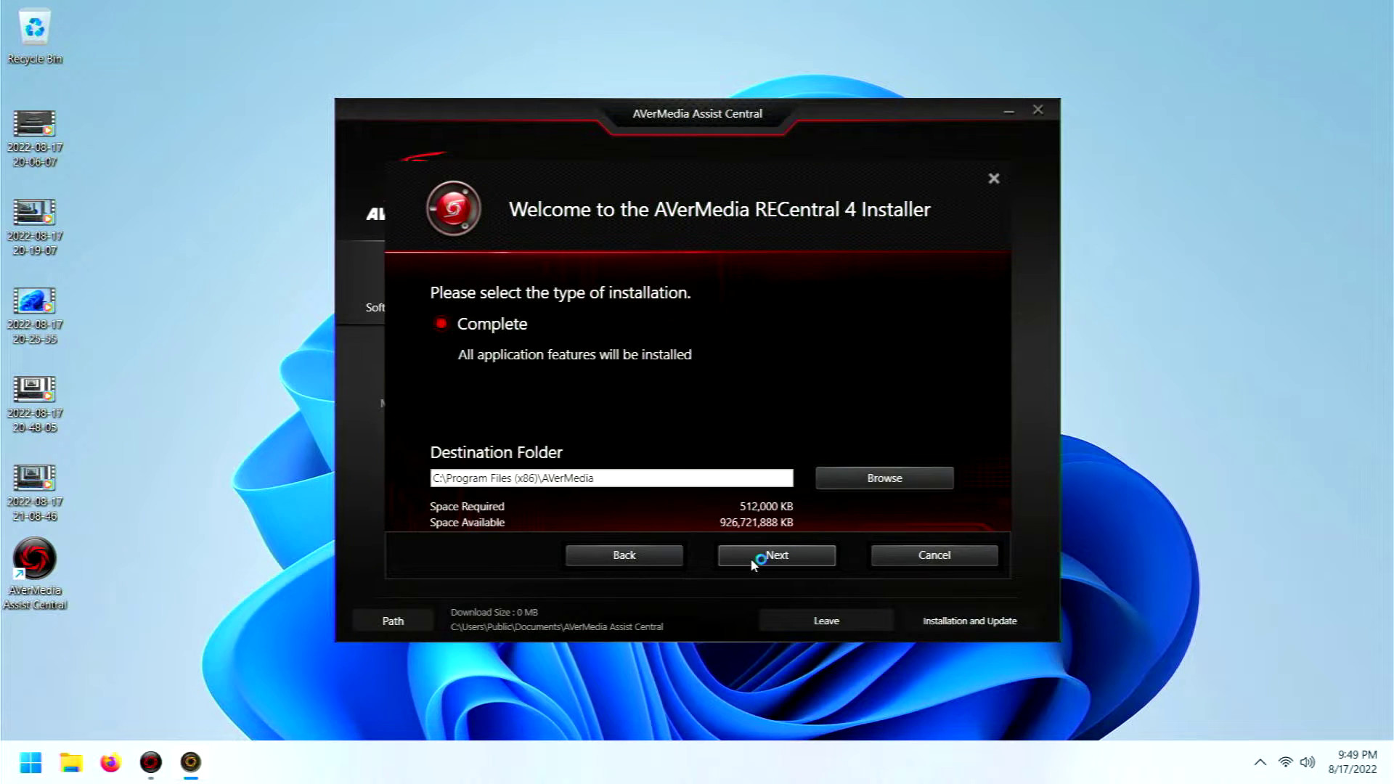
click(750, 560)
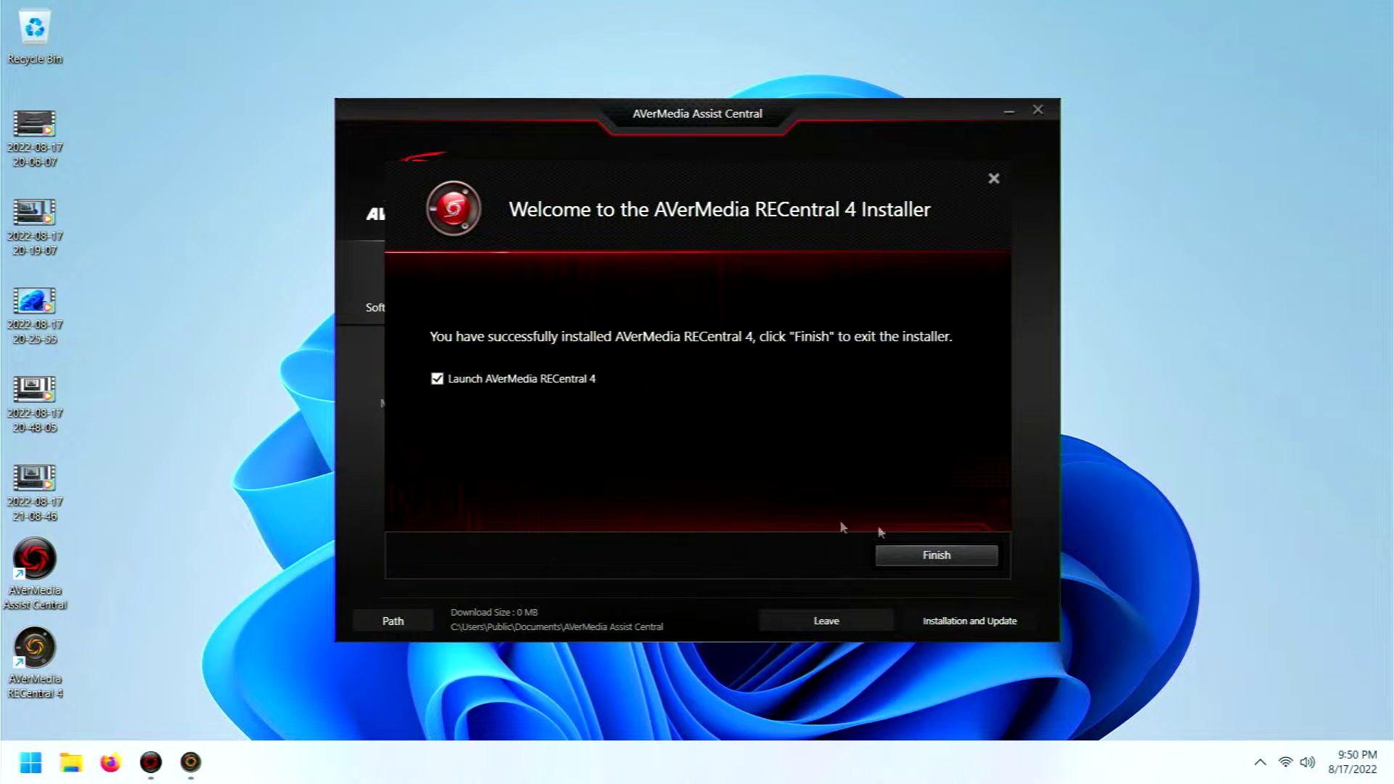
click(935, 555)
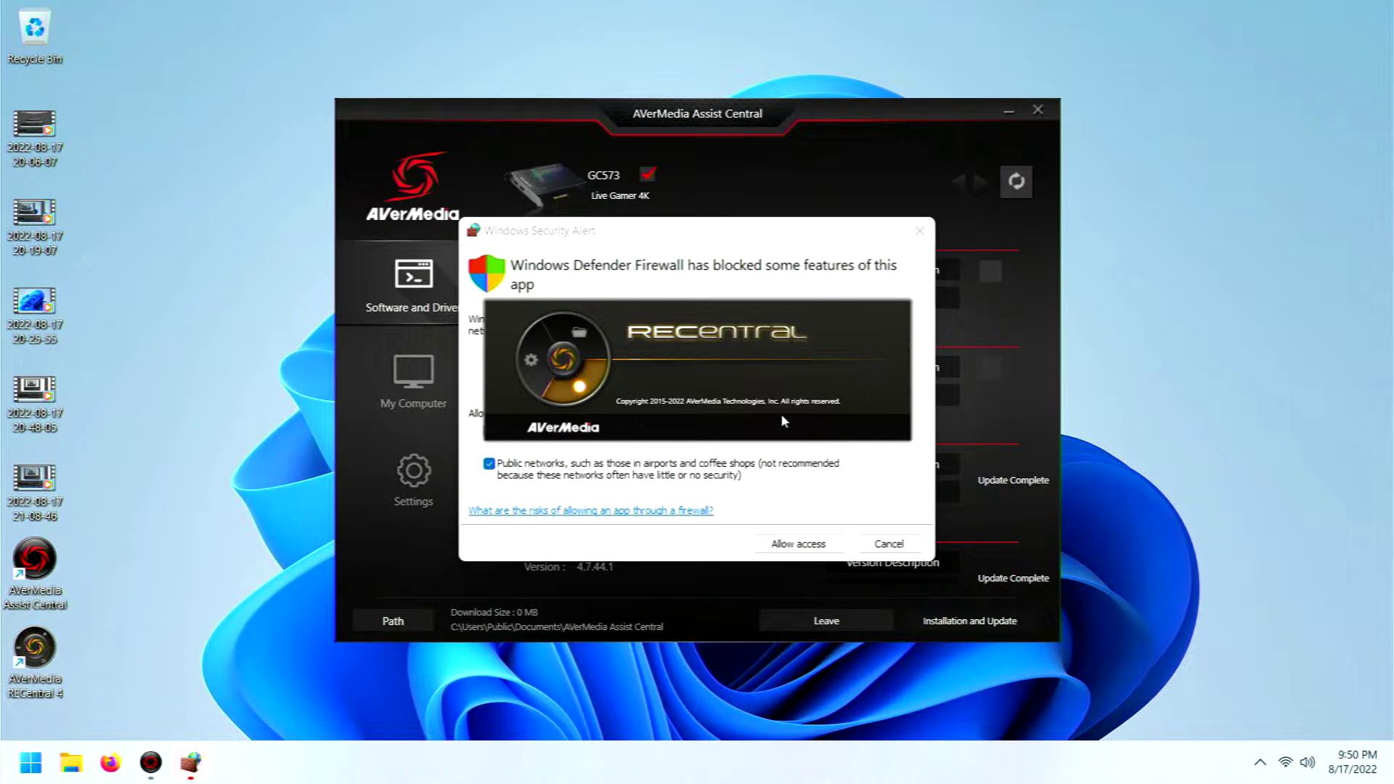
- Dismiss the firewall alert, bring RECentral 4 forward, and cancel its setup wizard
click(675, 103)
drag(608, 111, 460, 125)
click(632, 30)
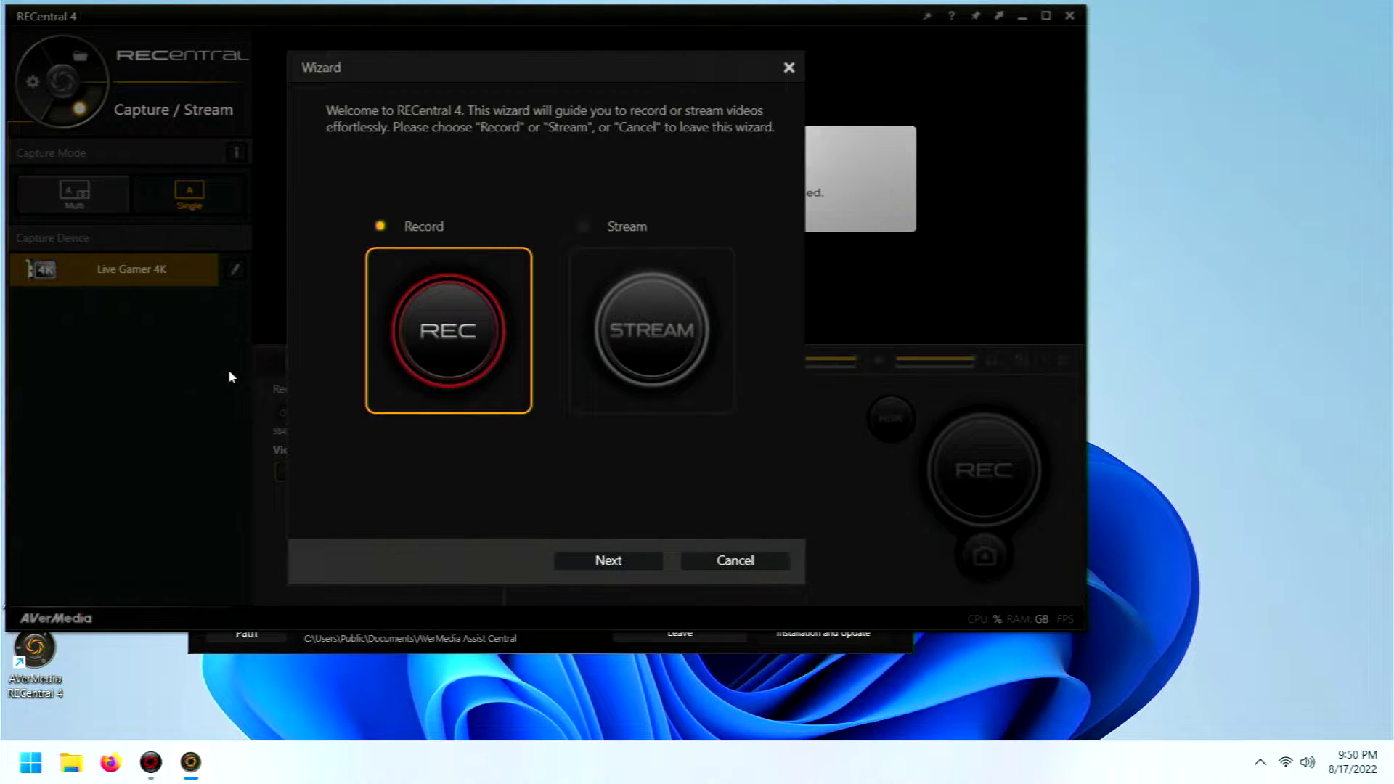
click(735, 560)
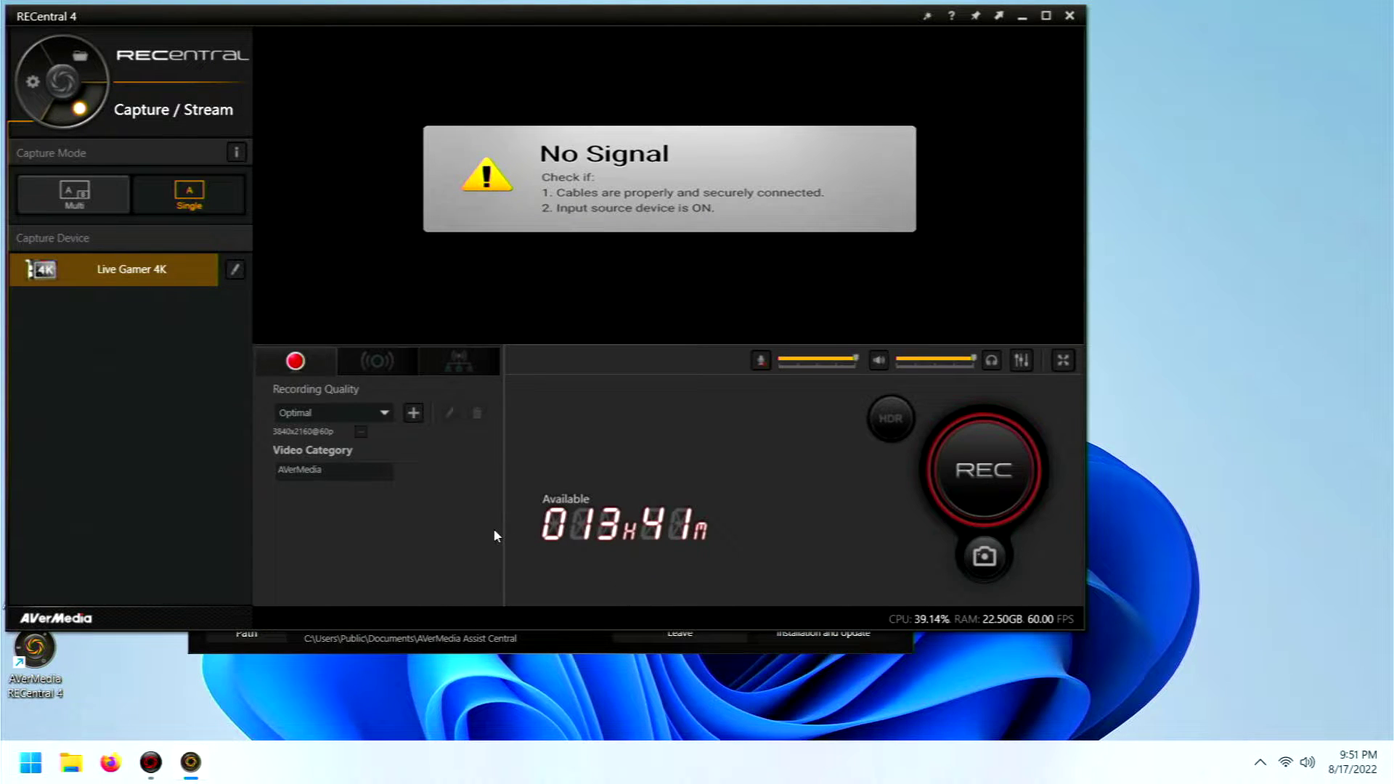
- Set recording quality to Default Profile at 1920x1080 and review its settings without changes
click(385, 412)
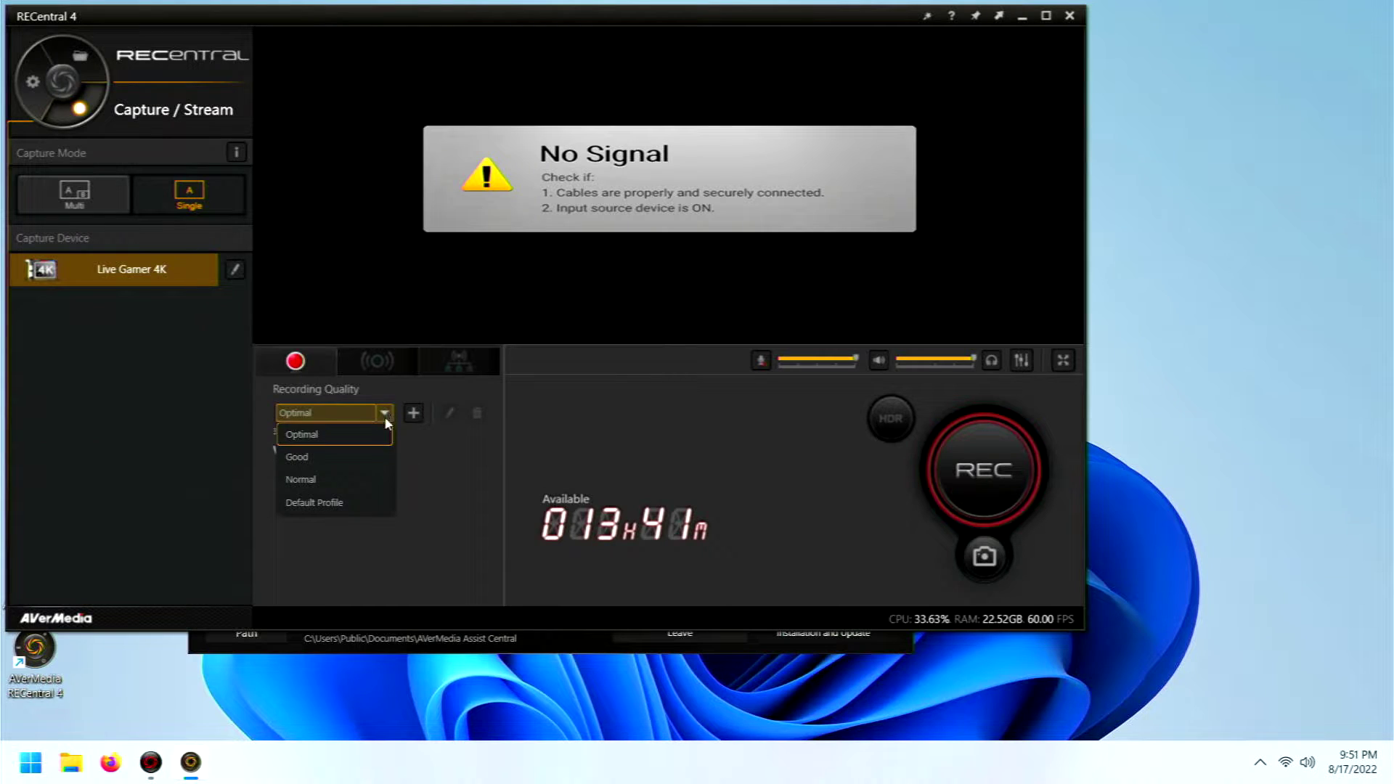
click(304, 506)
click(448, 413)
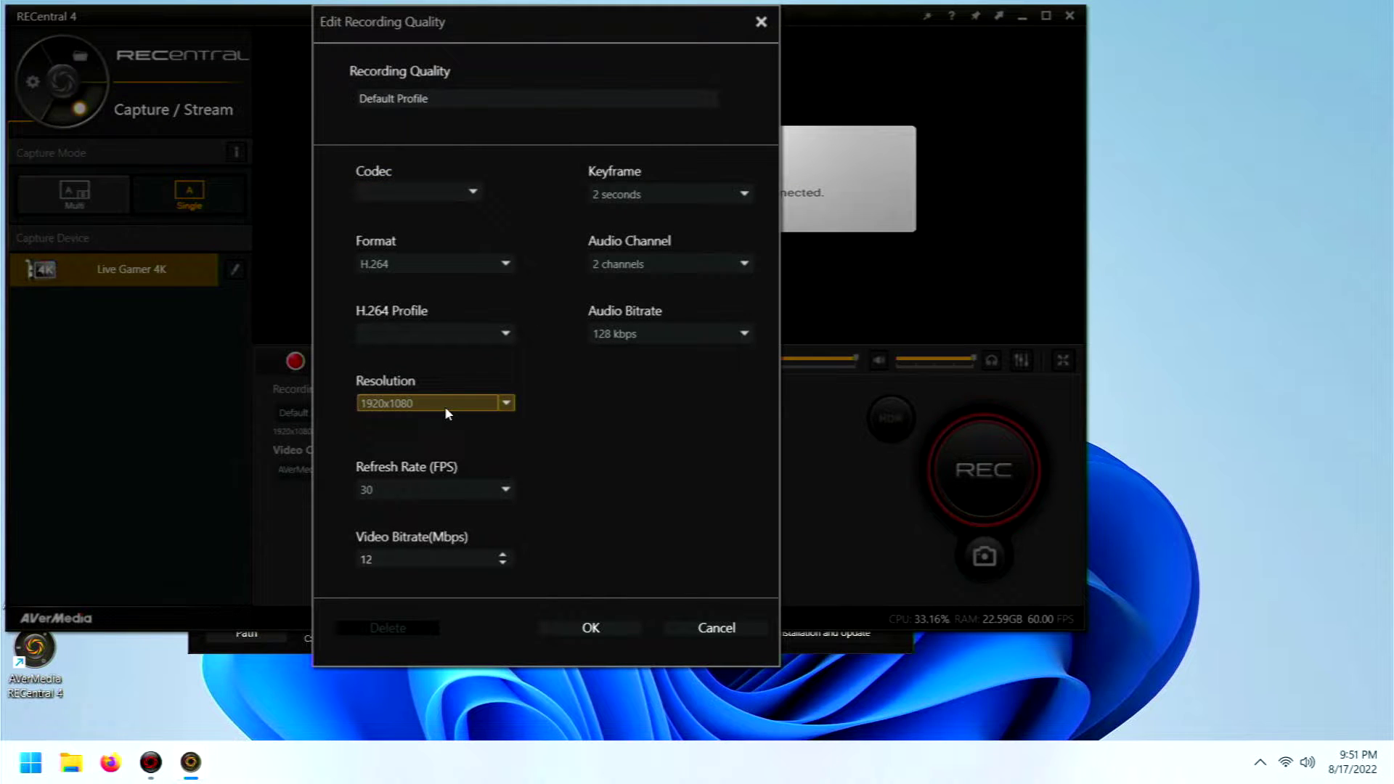
key(Escape)
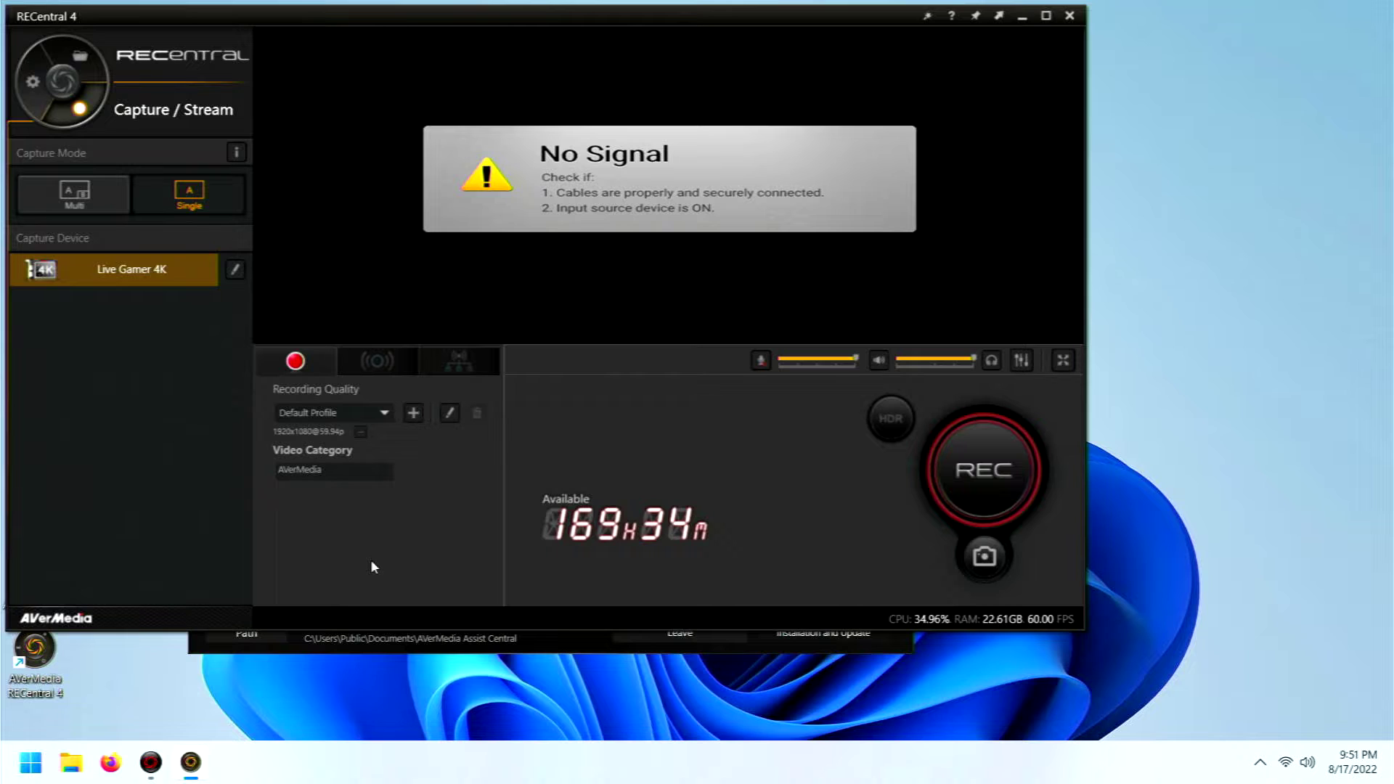
click(321, 468)
click(339, 377)
- Set the Live Gamer 4K lighting effect mode to Off, then close RECentral 4
click(1020, 361)
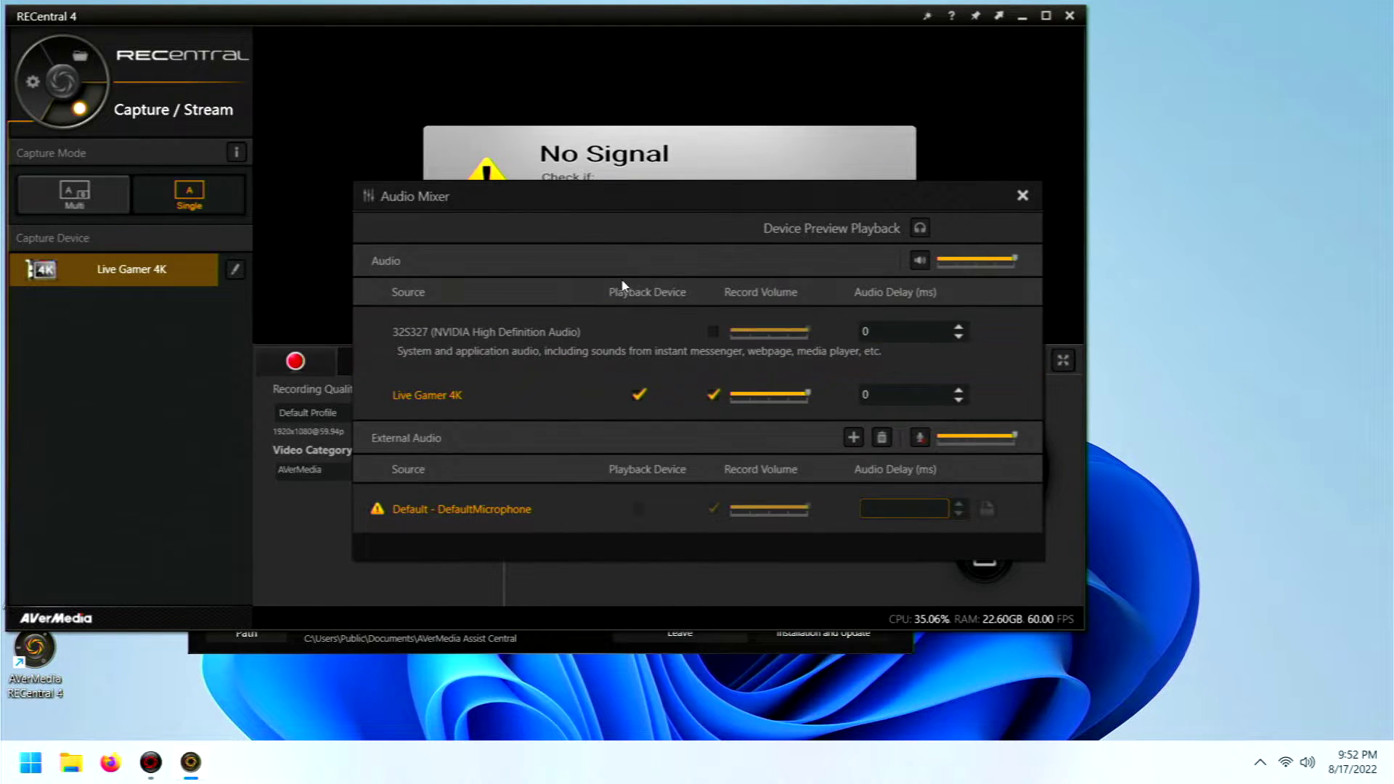
click(34, 81)
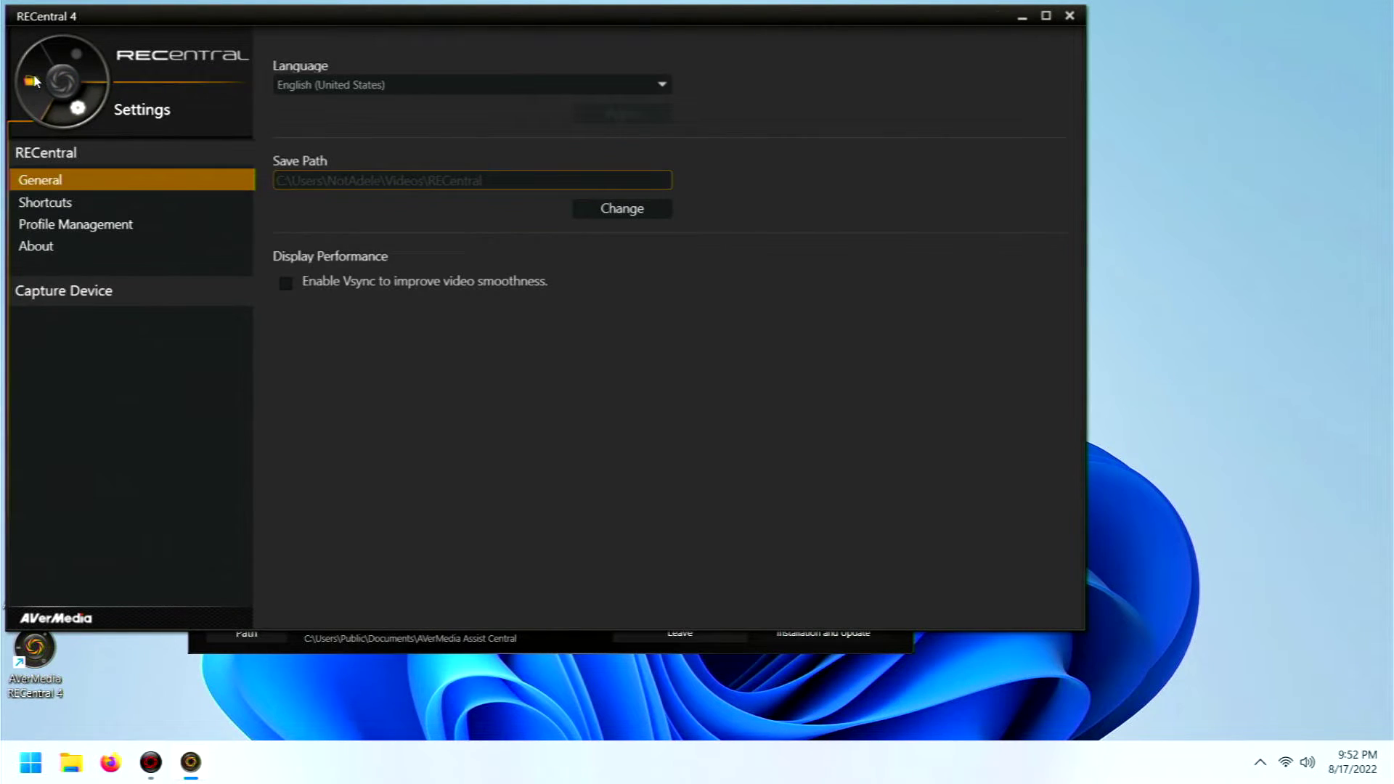
click(67, 222)
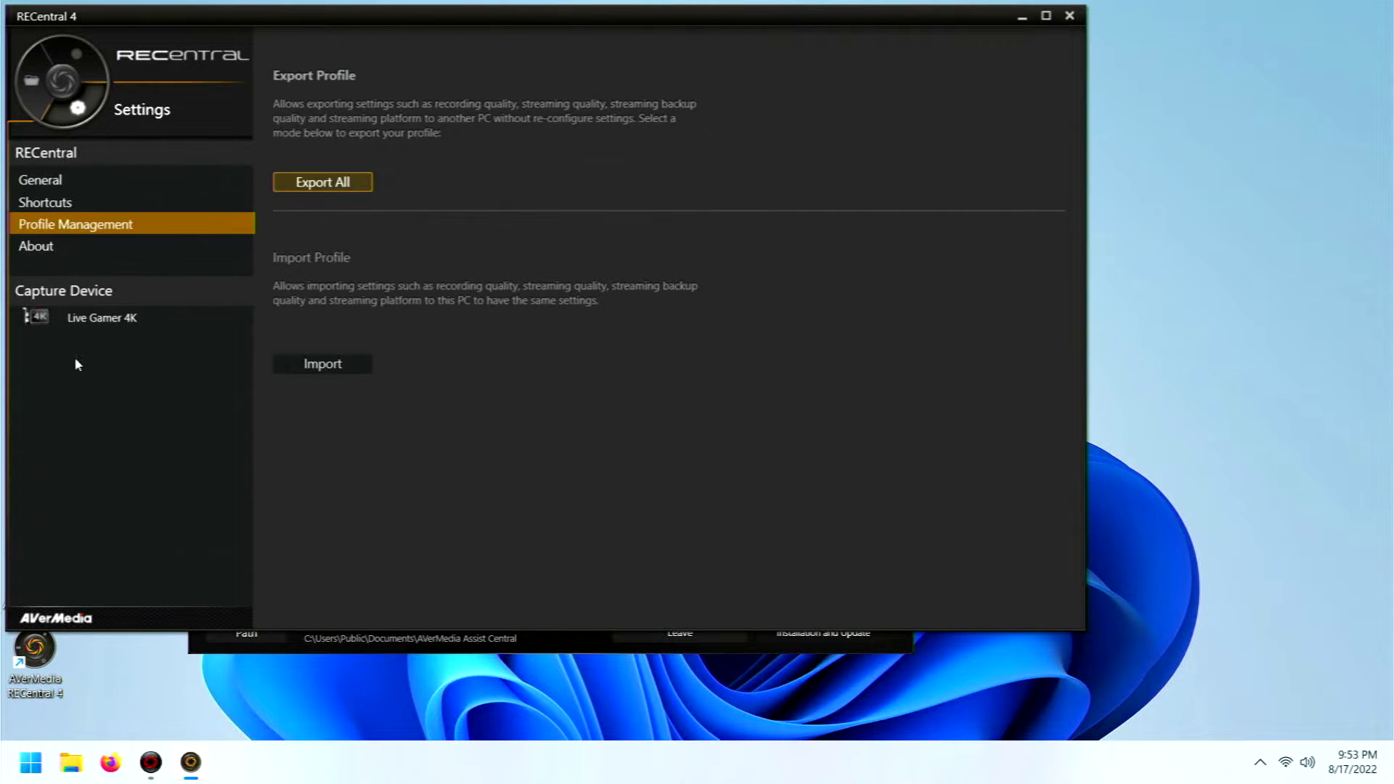
click(94, 317)
click(535, 49)
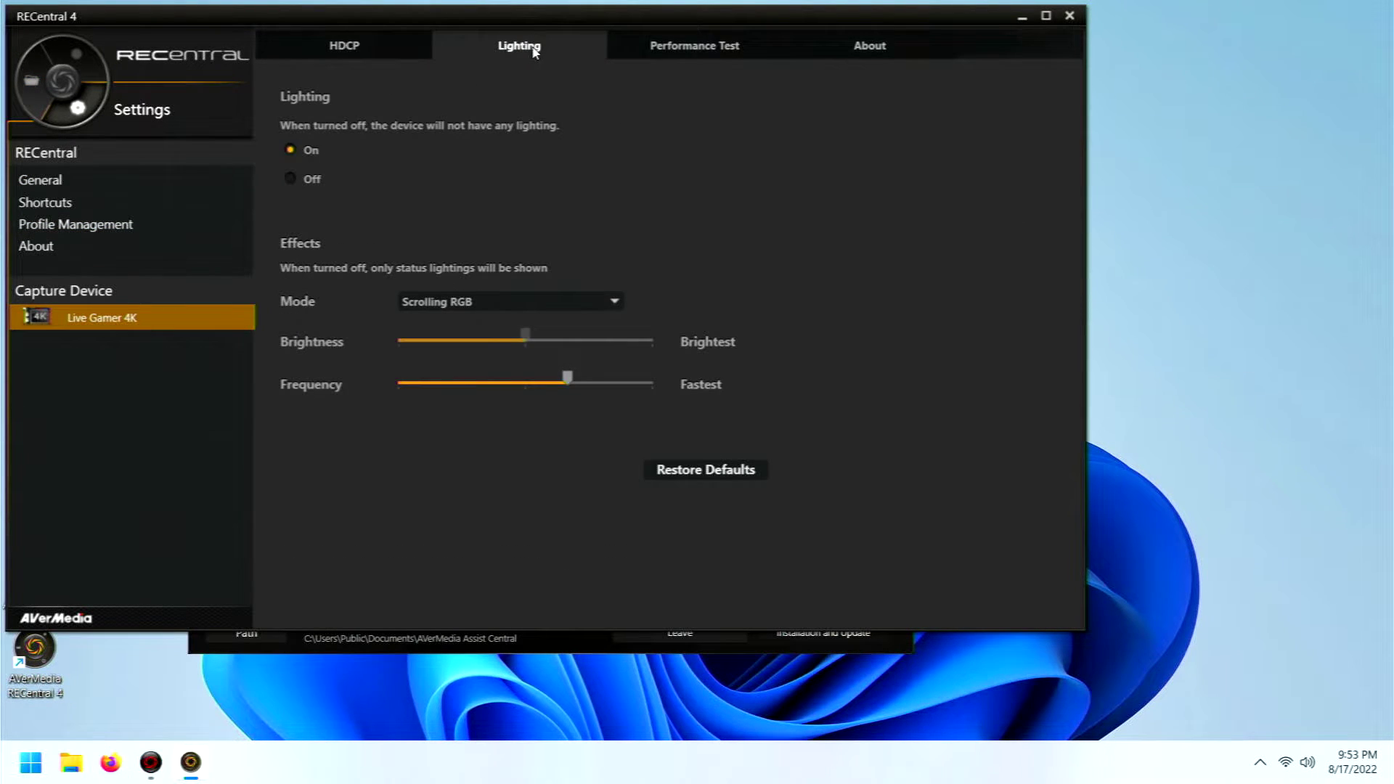
click(435, 303)
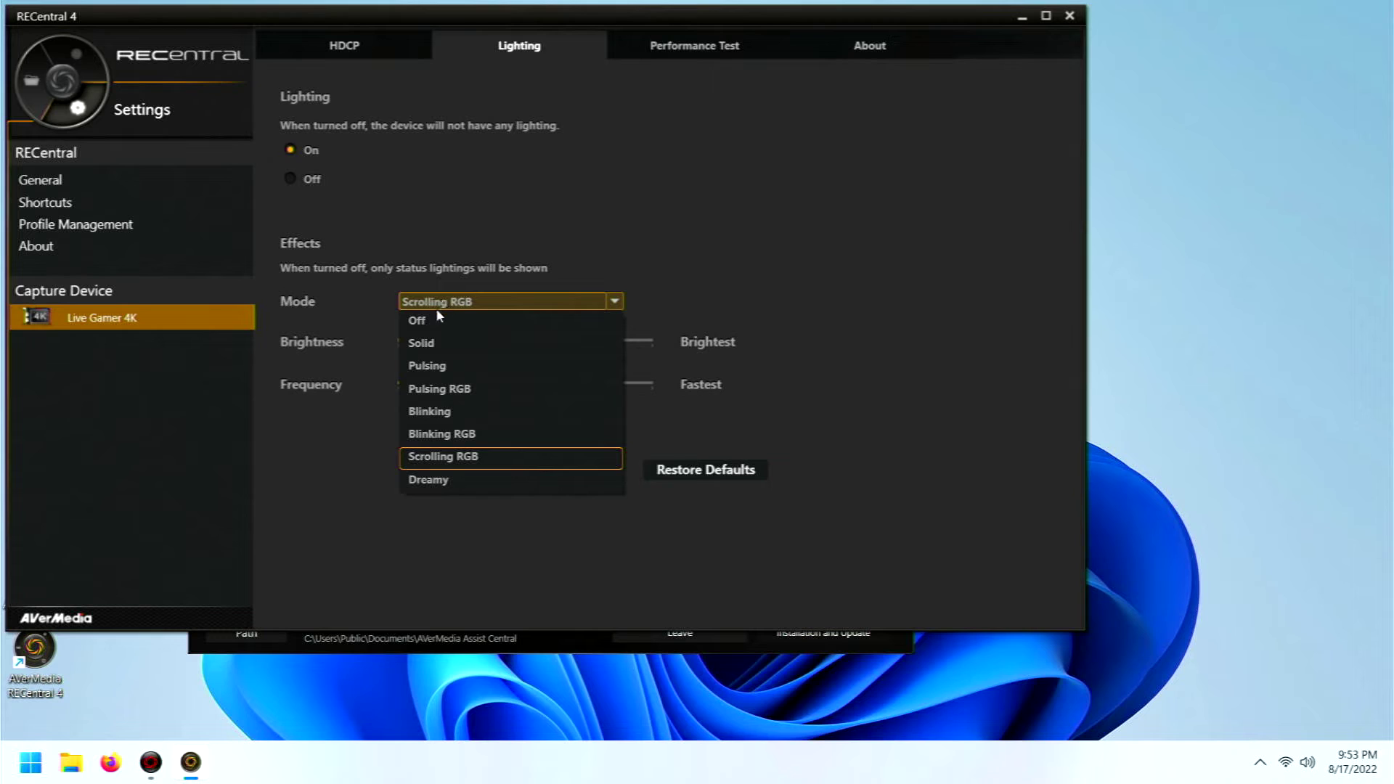
click(428, 316)
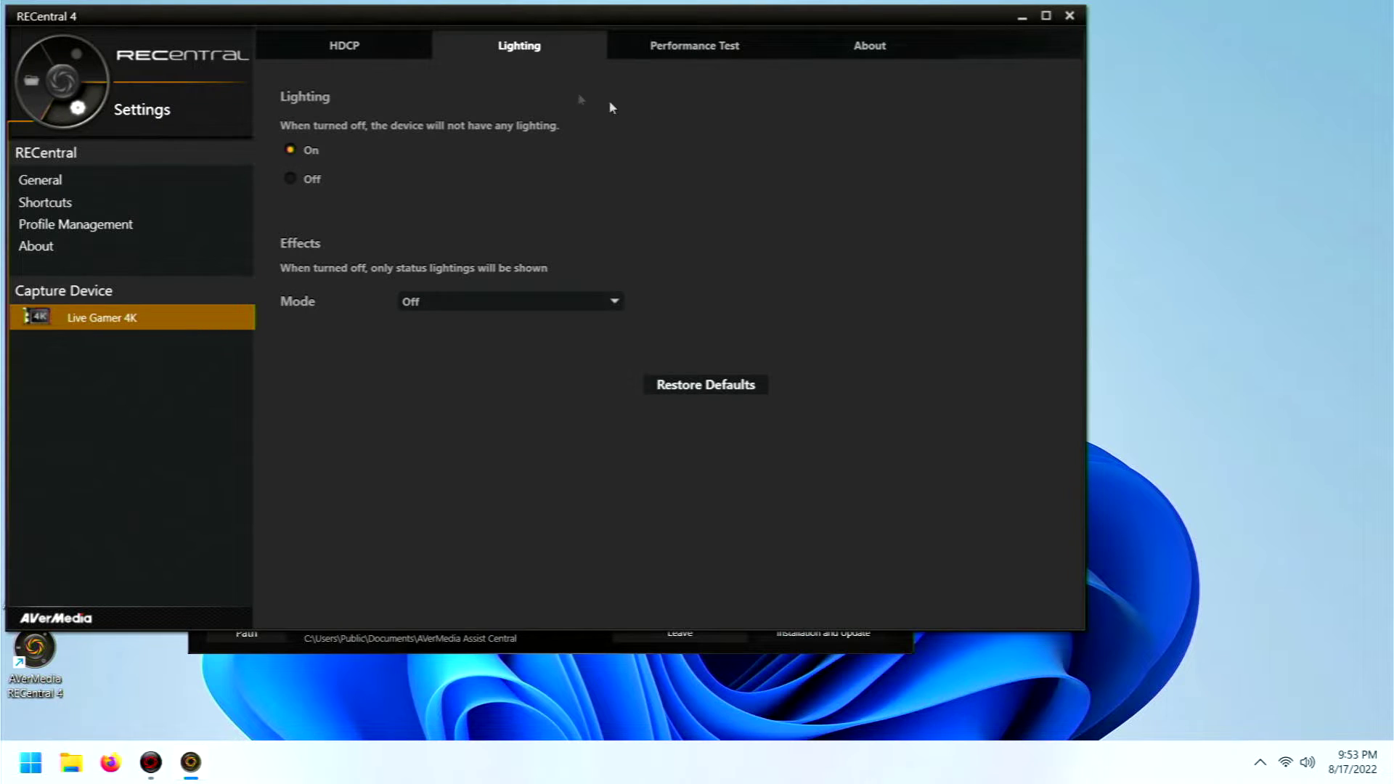
click(1068, 15)
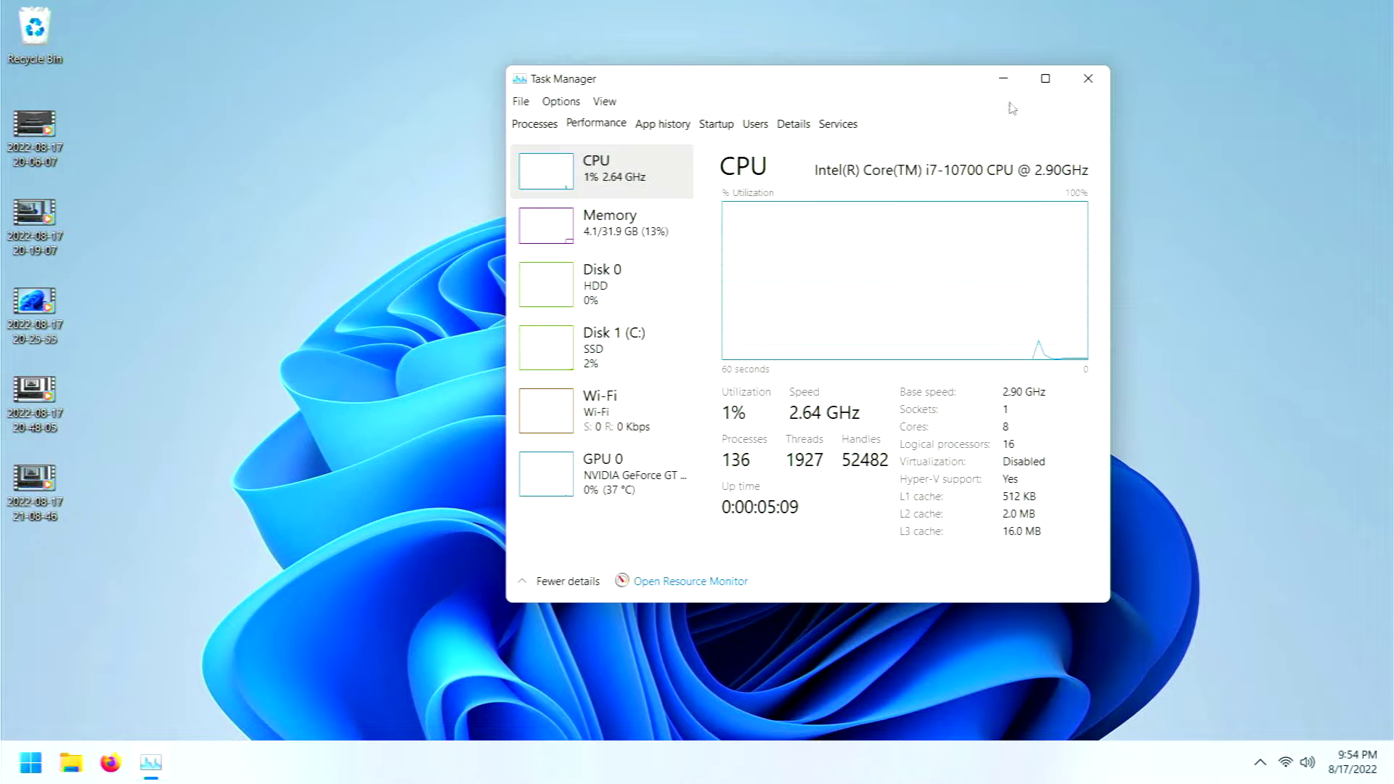
- Close Task Manager after checking its Performance tab, leaving the desktop clear
click(233, 524)
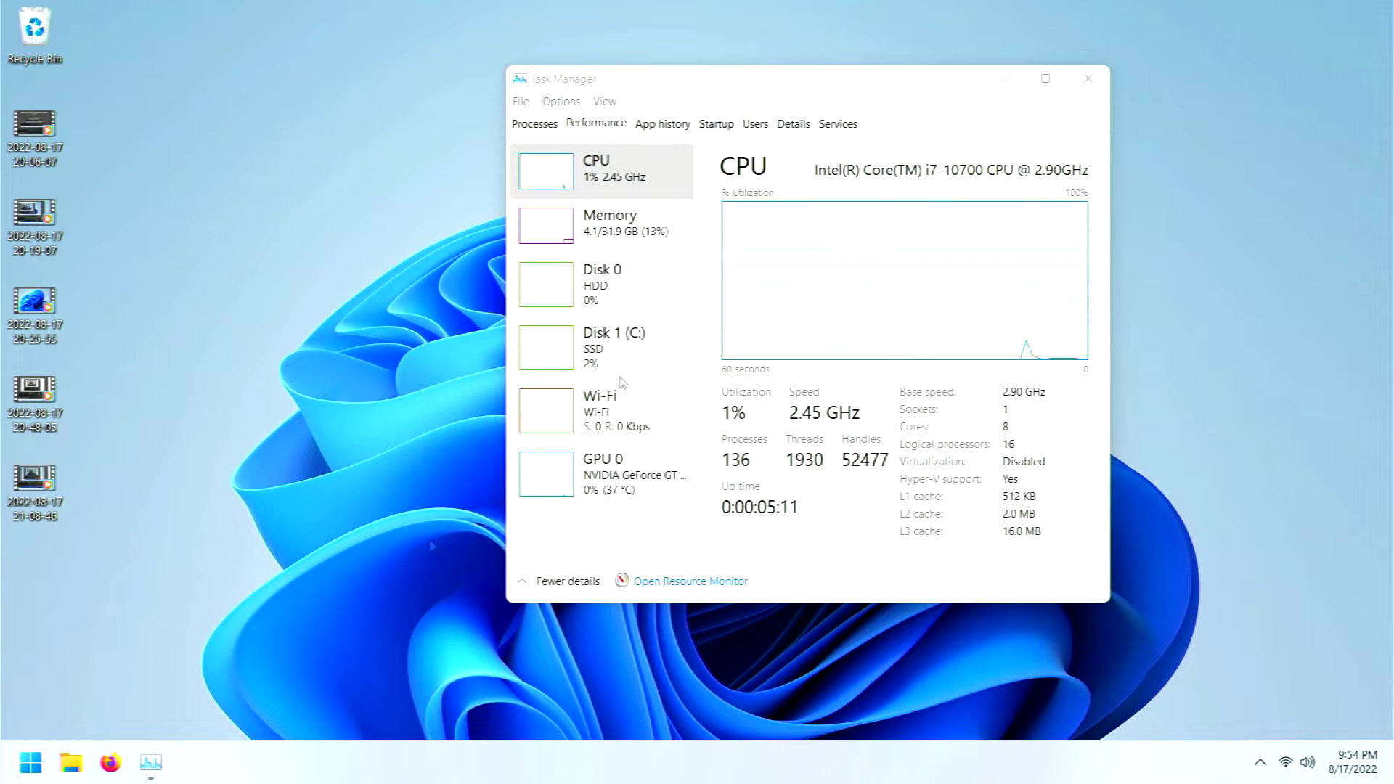
click(1083, 79)
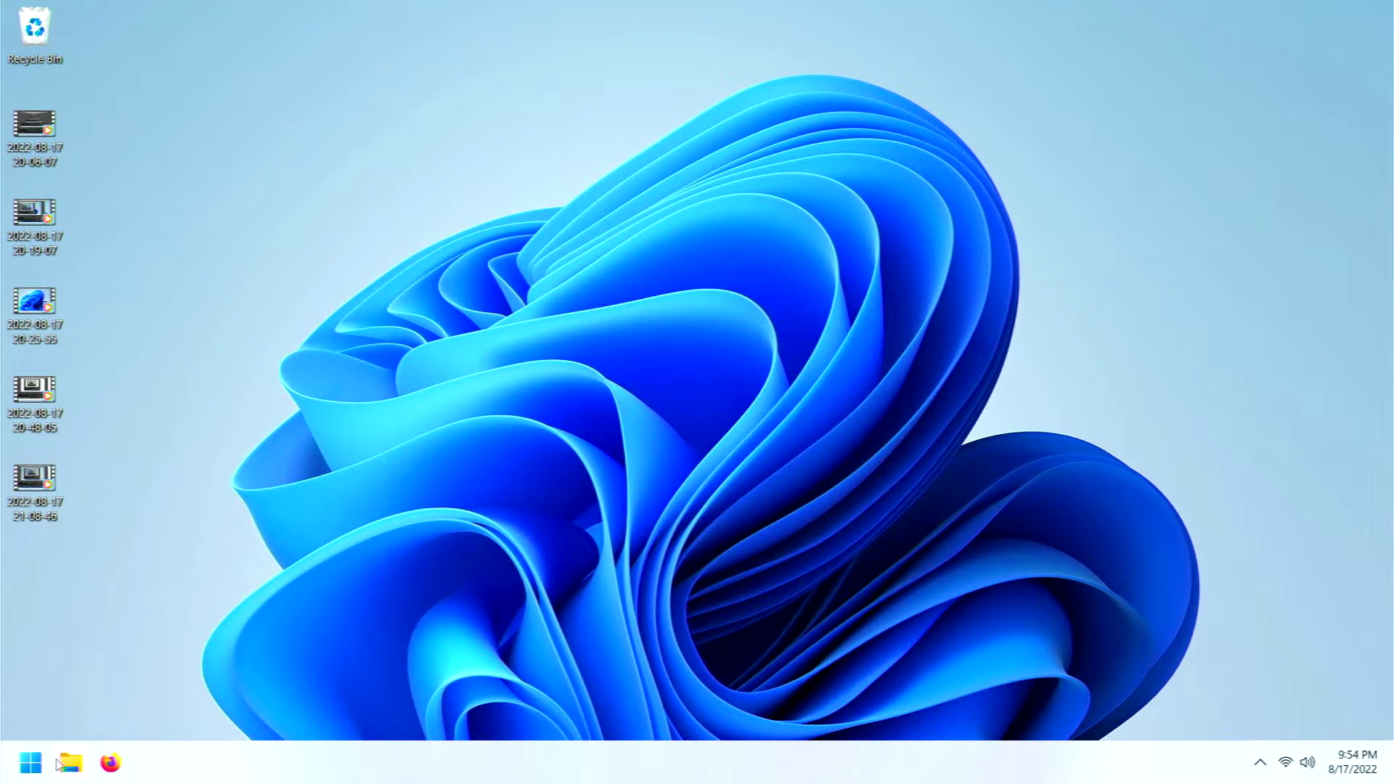
click(31, 762)
- Launch OBS Studio and hide the Audio Input Capture and Display Capture sources
click(171, 227)
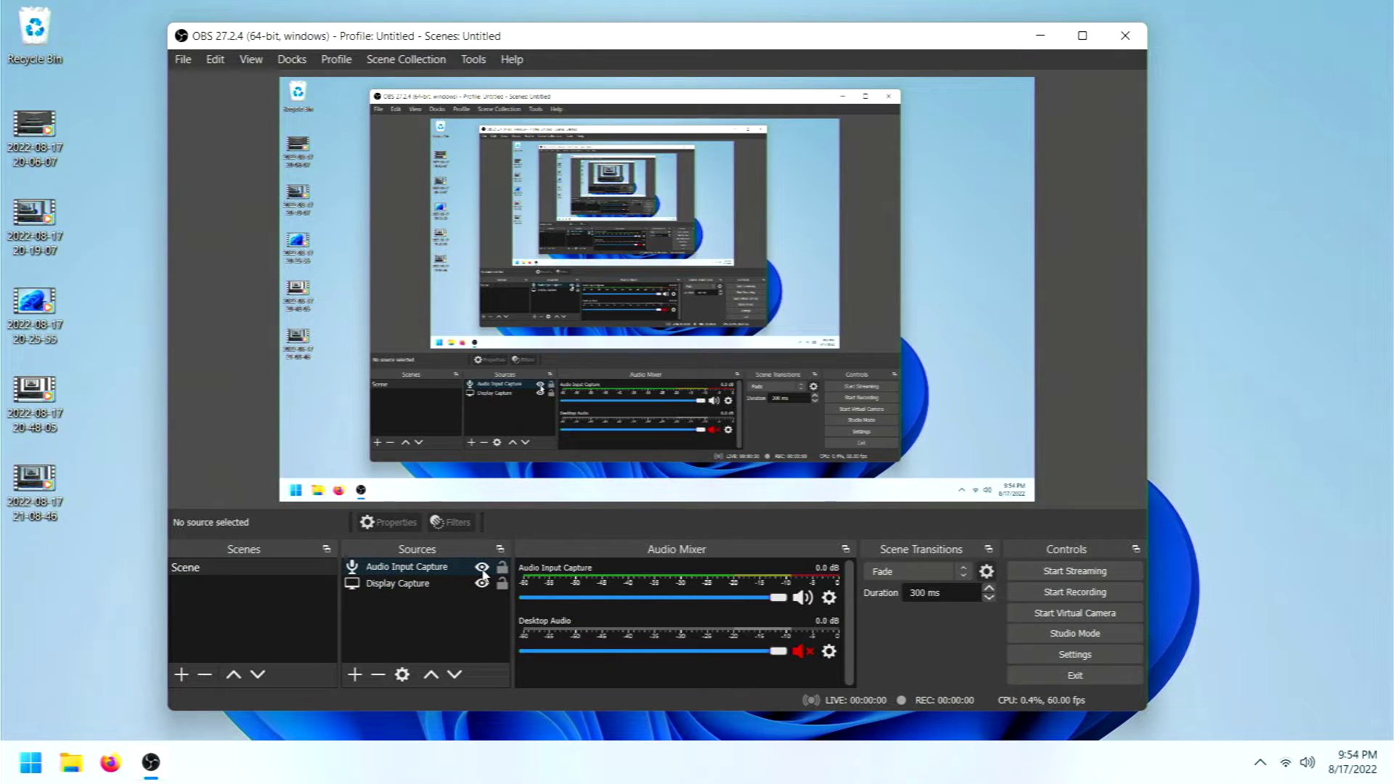
click(482, 568)
click(481, 583)
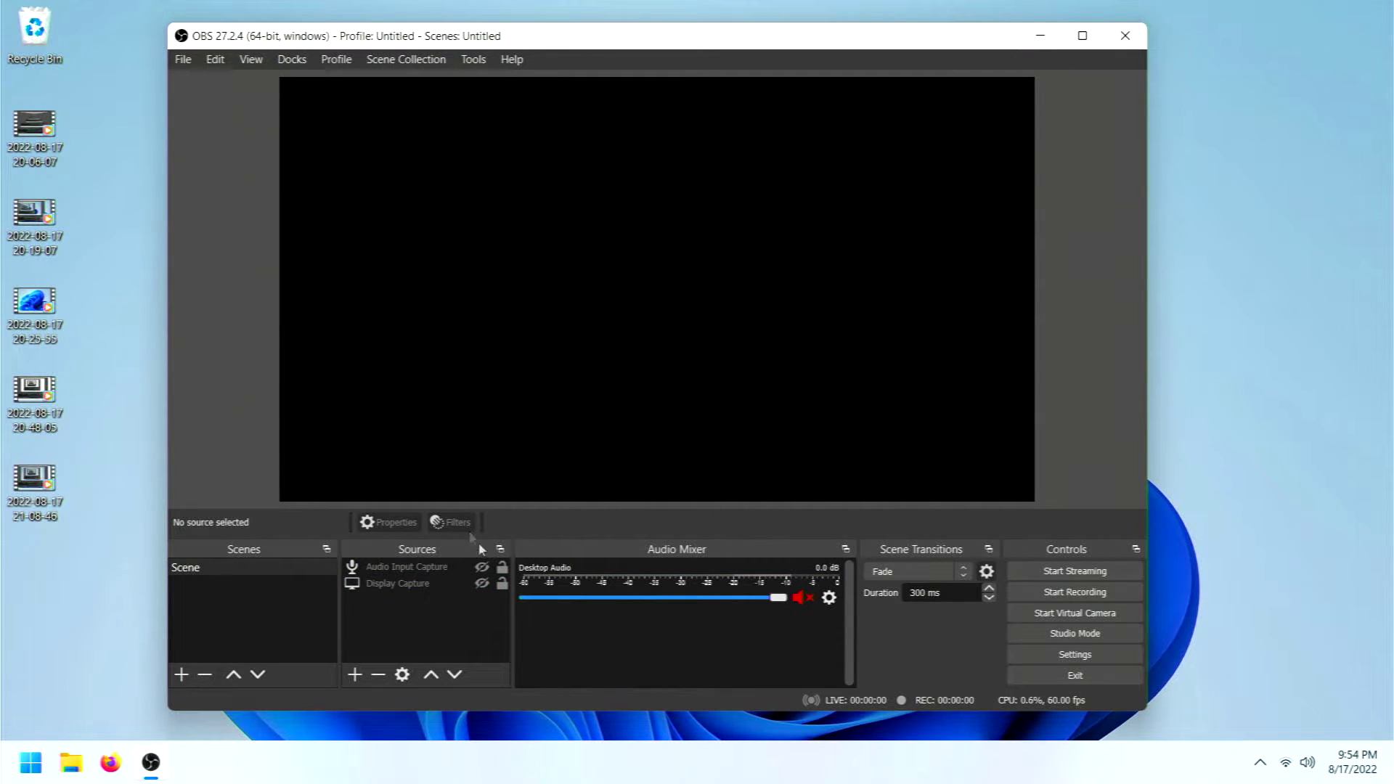
- Add a Video Capture Device source with its default name and accept the AVerMedia GC573 device properties
click(360, 677)
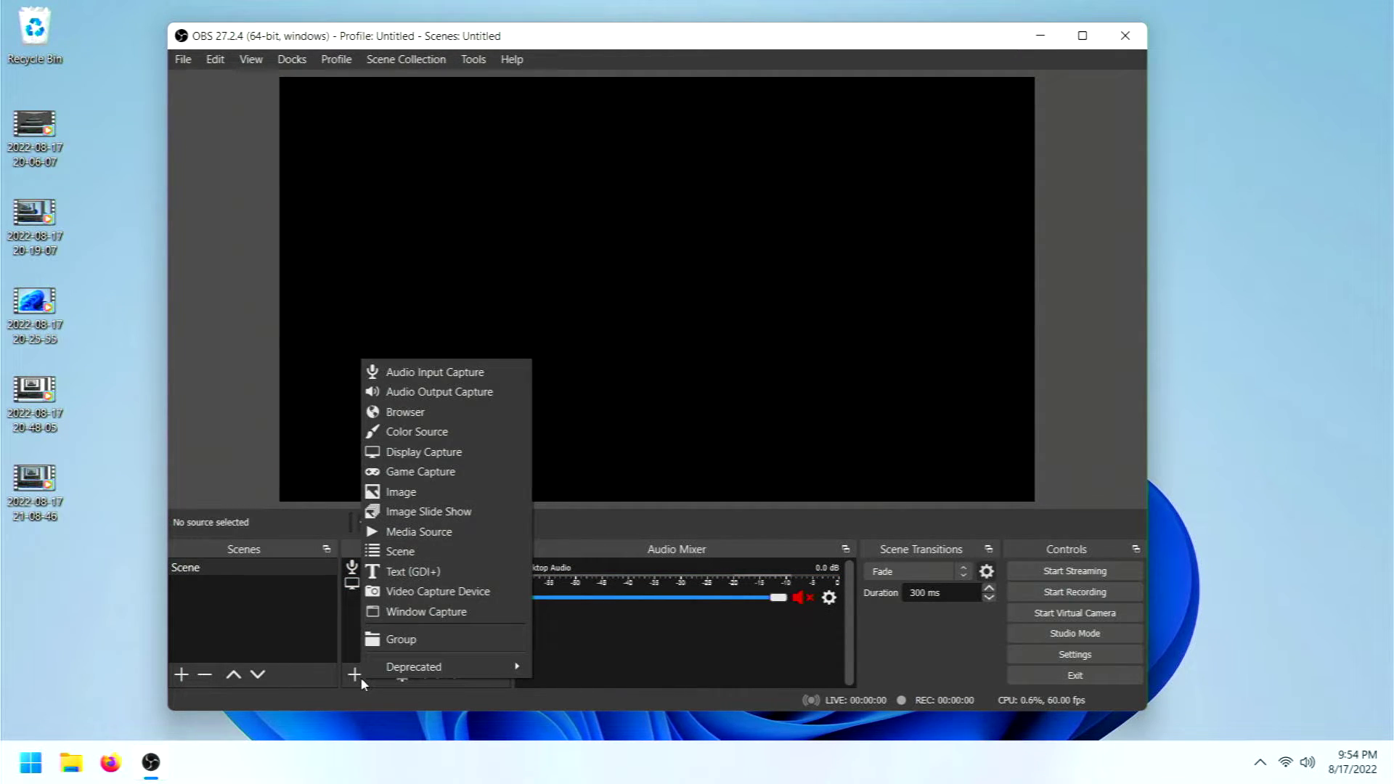
click(450, 592)
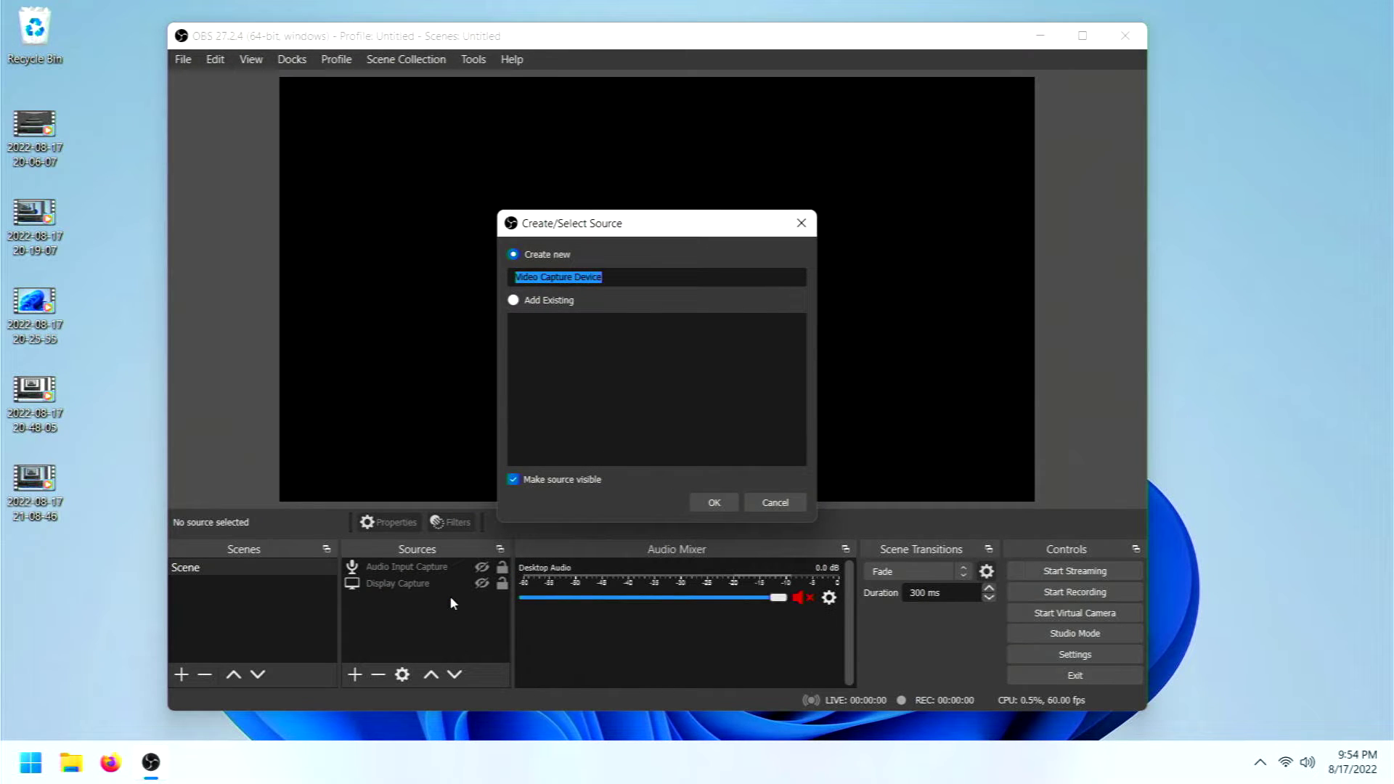
click(544, 256)
click(698, 500)
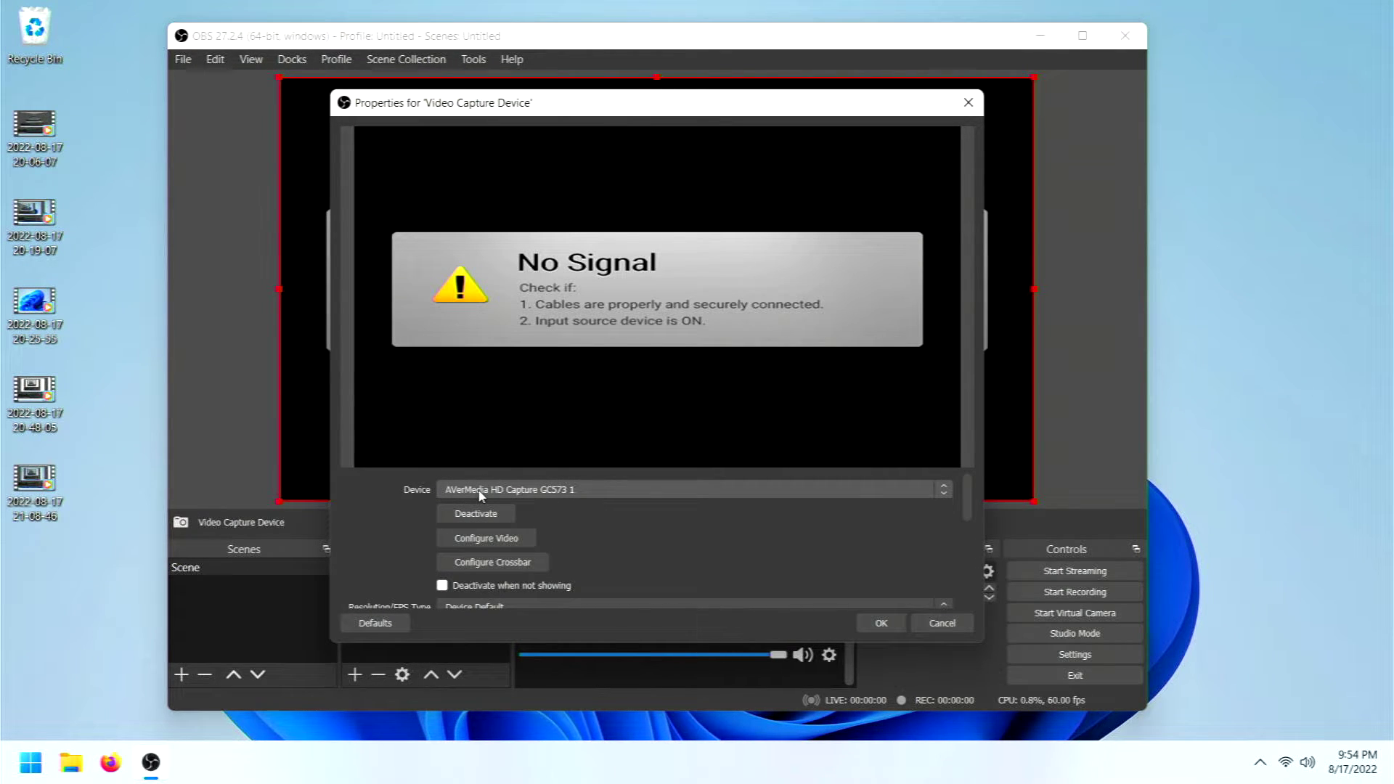
click(880, 623)
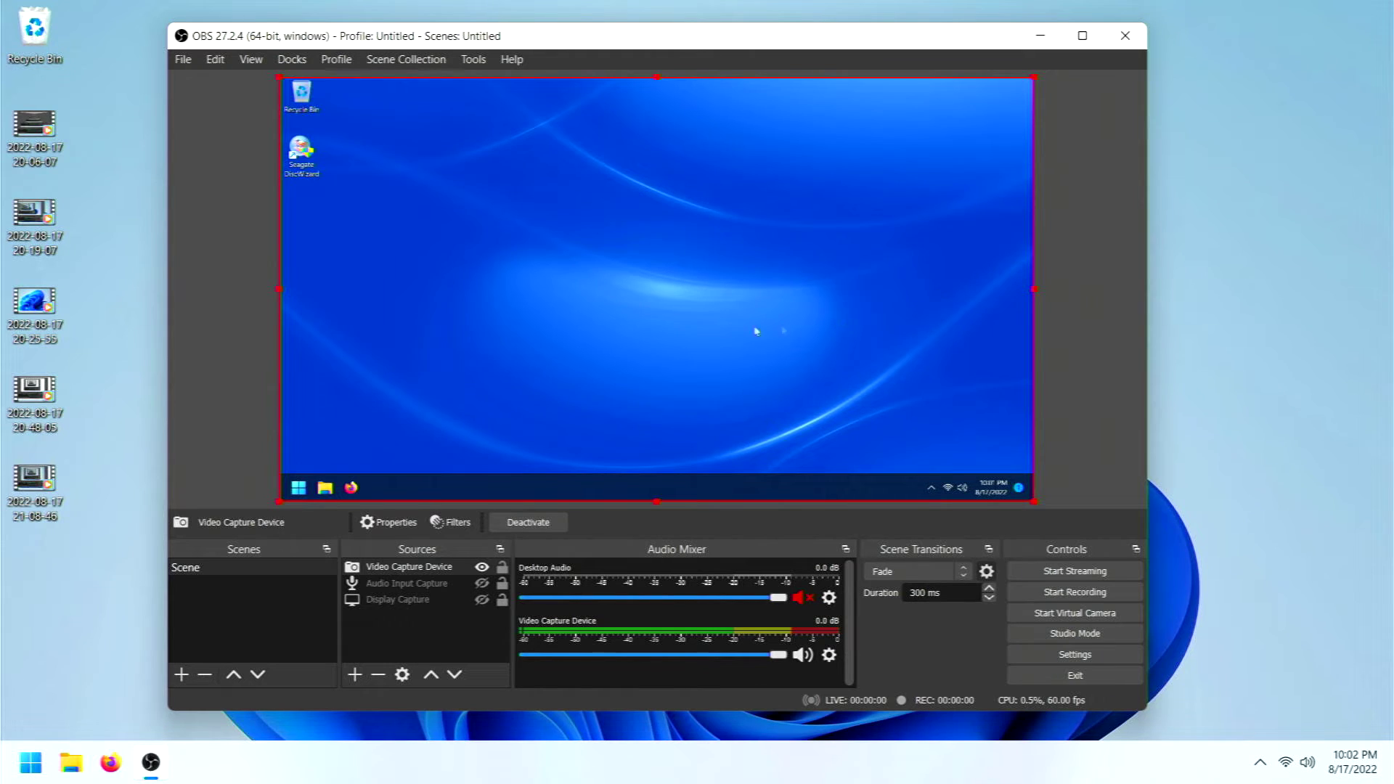
- Open the captured PC's Start menu from within the OBS preview
click(299, 487)
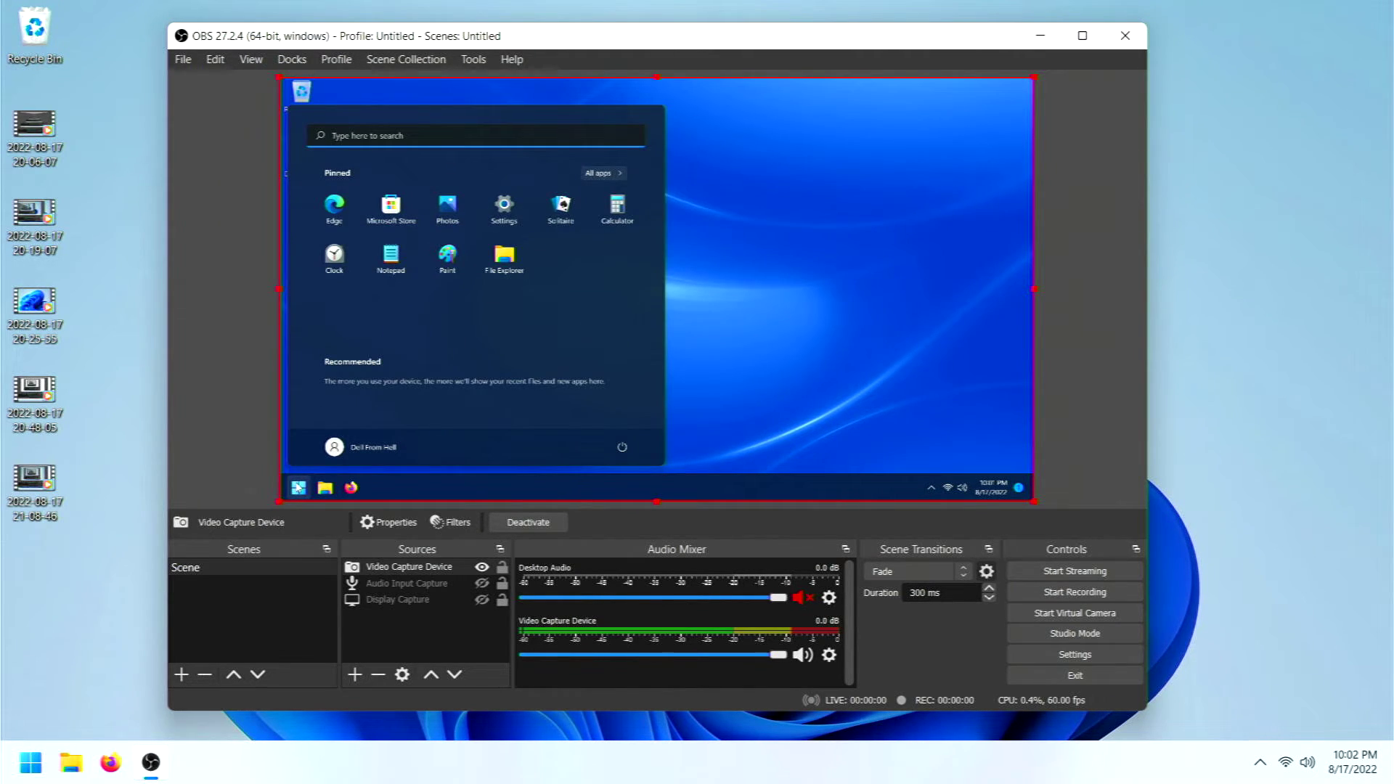
- Shut down the captured PC using the power options in the preview
click(622, 446)
click(628, 404)
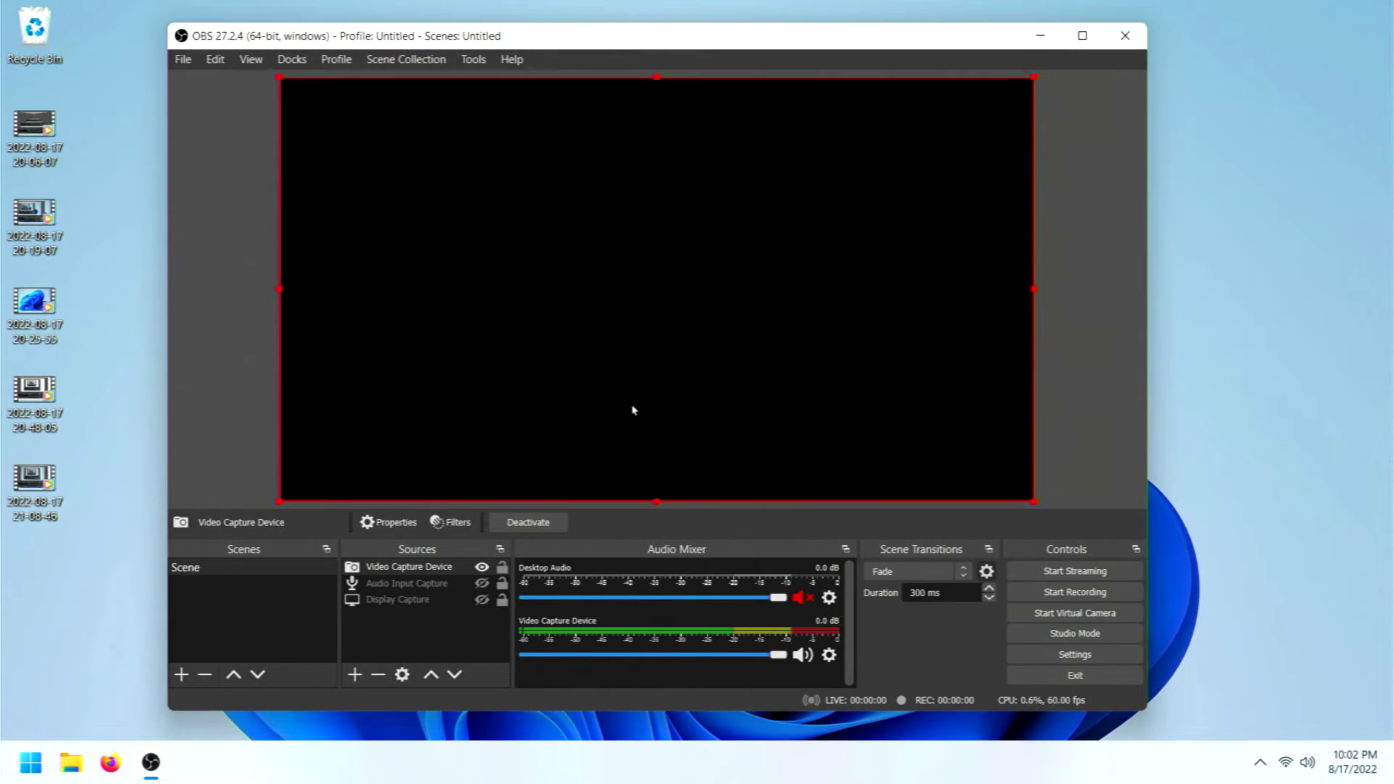